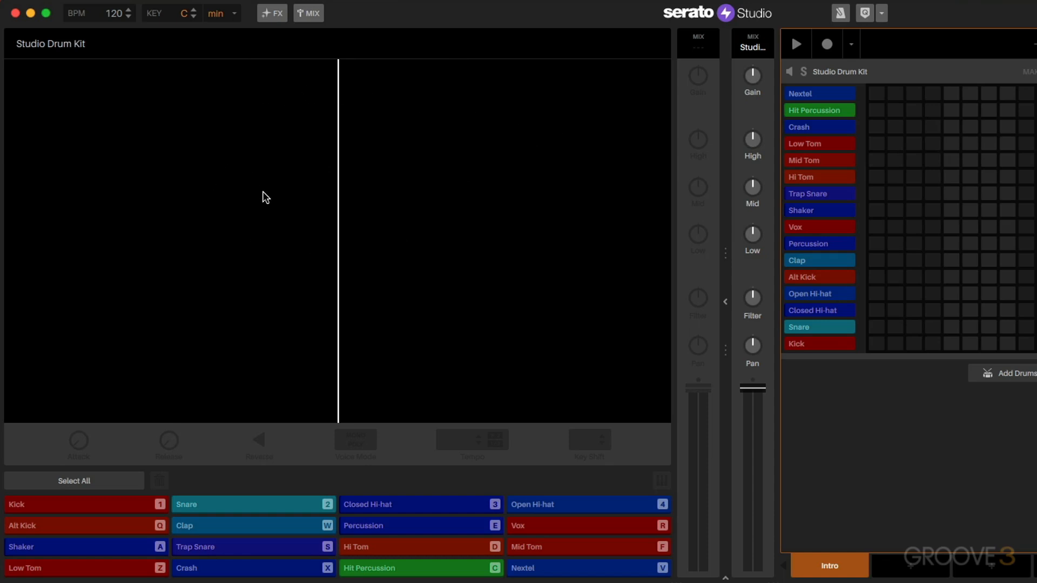
# Audition the Kick and Snare sounds of the Studio Drum Kit in alternation.
pyautogui.press('1')
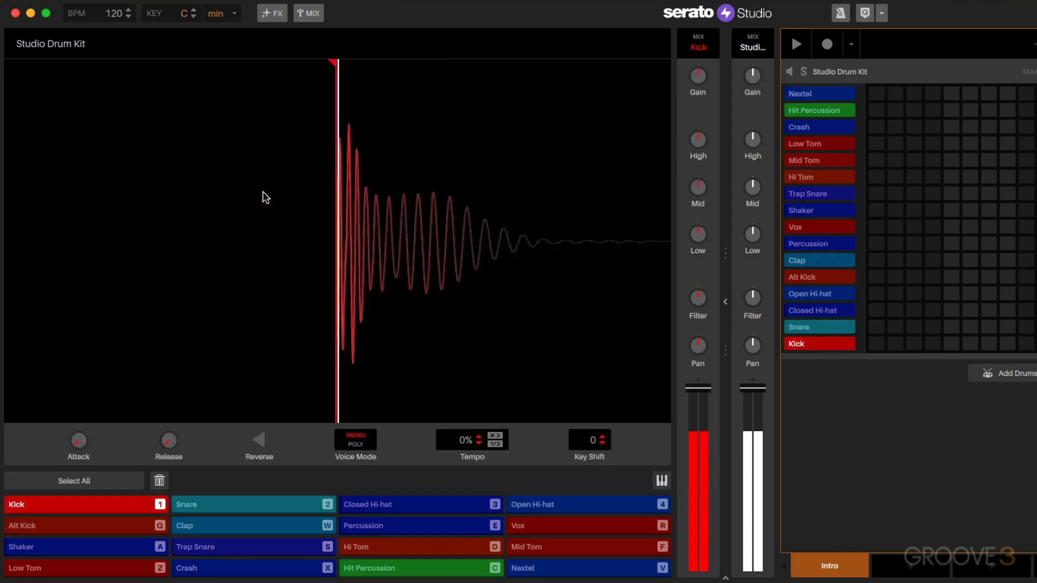
pyautogui.press('2')
pyautogui.press('1')
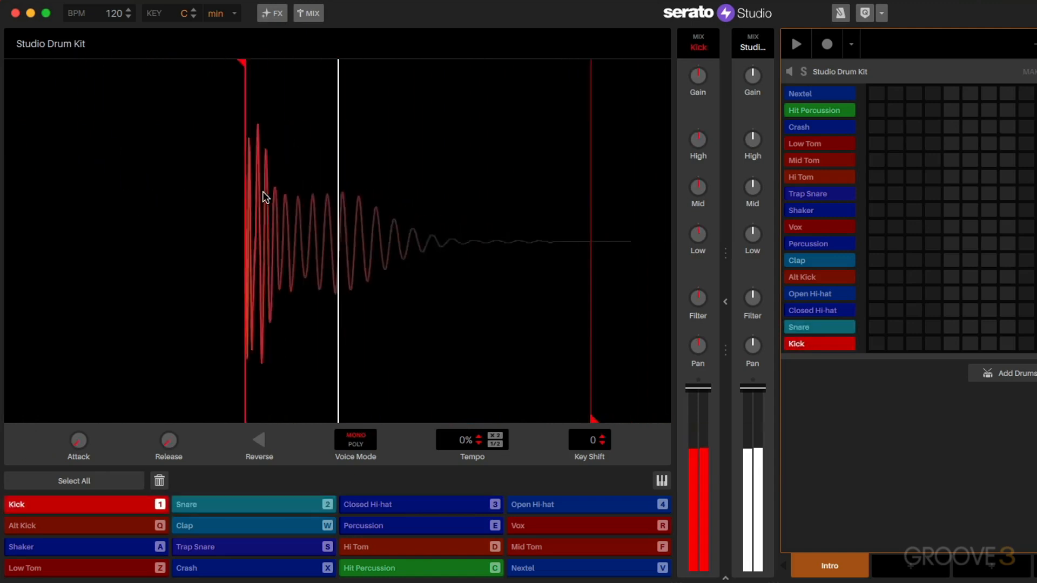
pyautogui.press('2')
pyautogui.press('1')
pyautogui.press('2')
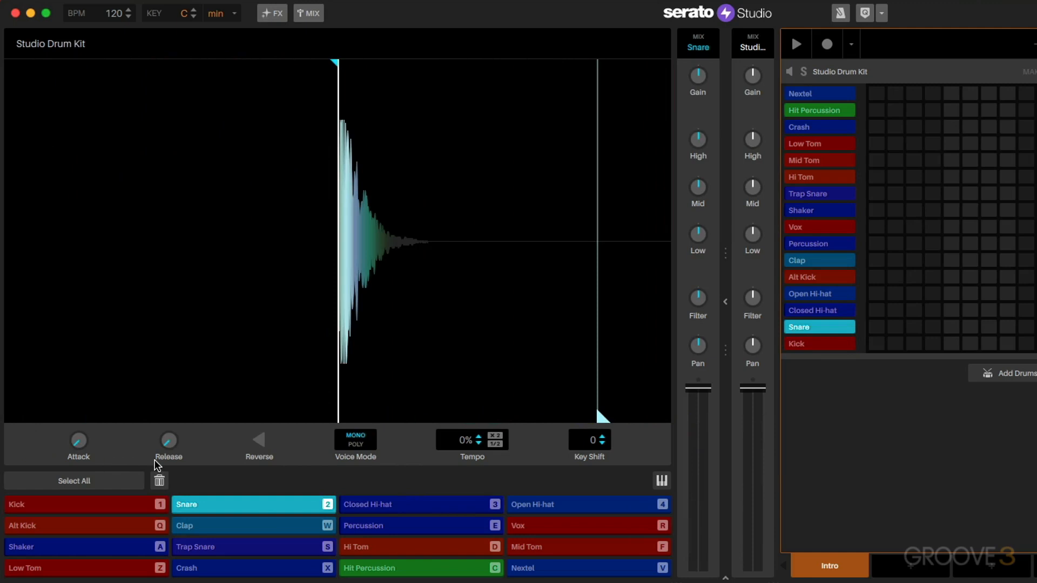
# Play a short beat with the Kick, Snare, Closed Hi-hat and Alt Kick sounds.
pyautogui.press('1')
pyautogui.press('3')
pyautogui.press('q')
pyautogui.press('2')
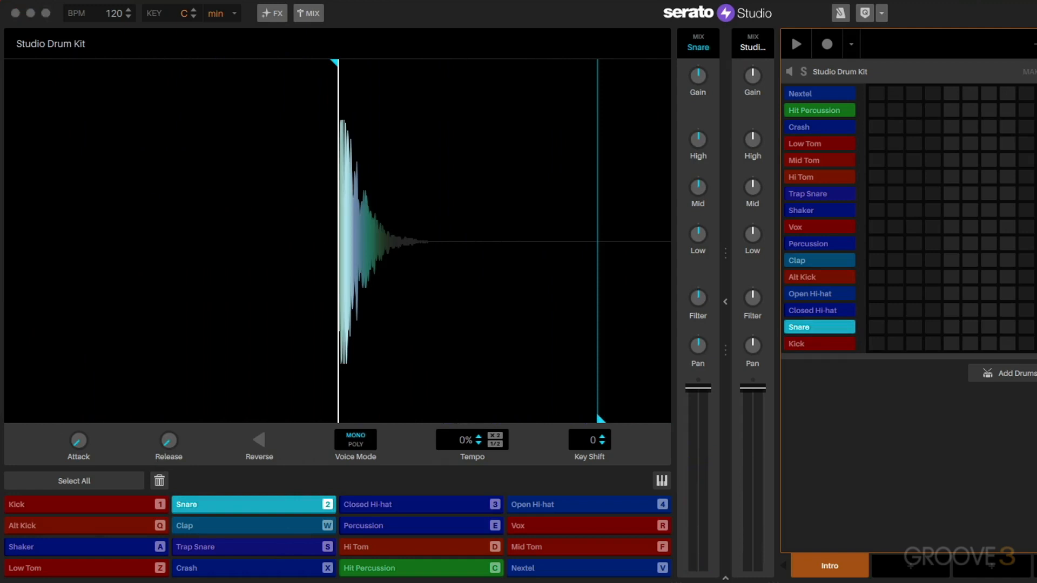
pyautogui.press('1')
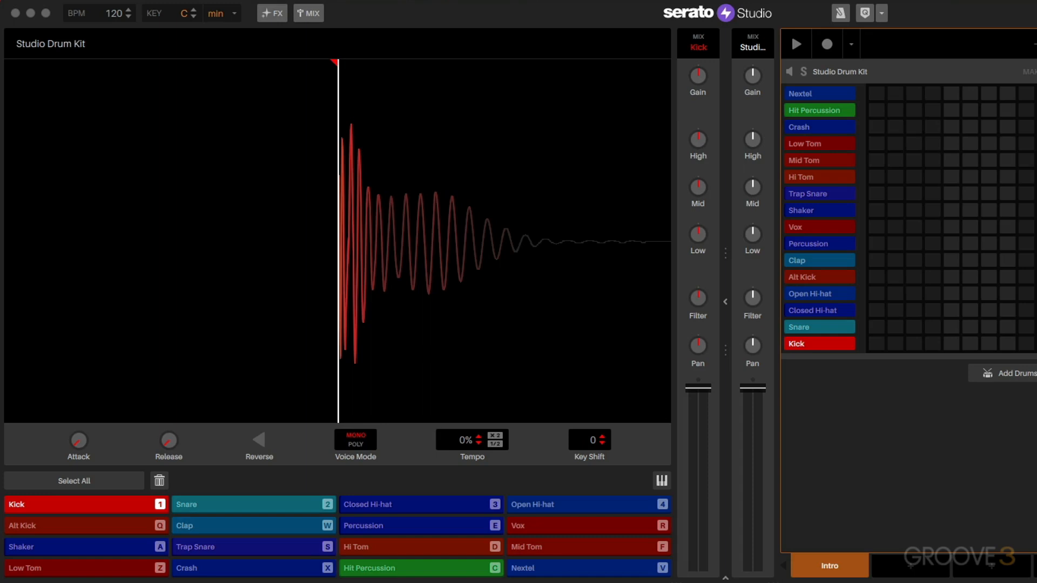
pyautogui.press('2')
pyautogui.press('3')
pyautogui.press('q')
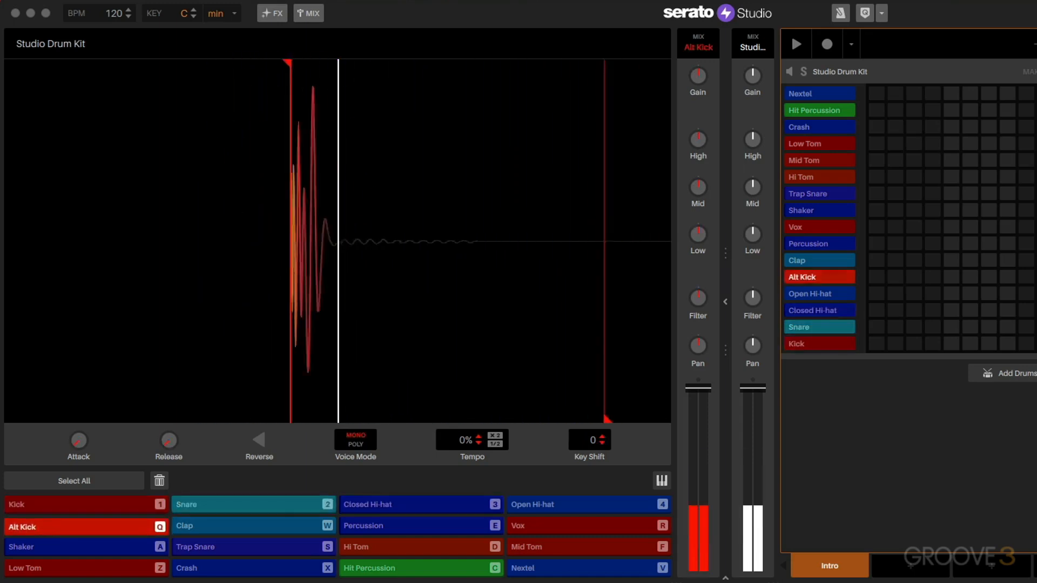
pyautogui.press('2')
pyautogui.press('1')
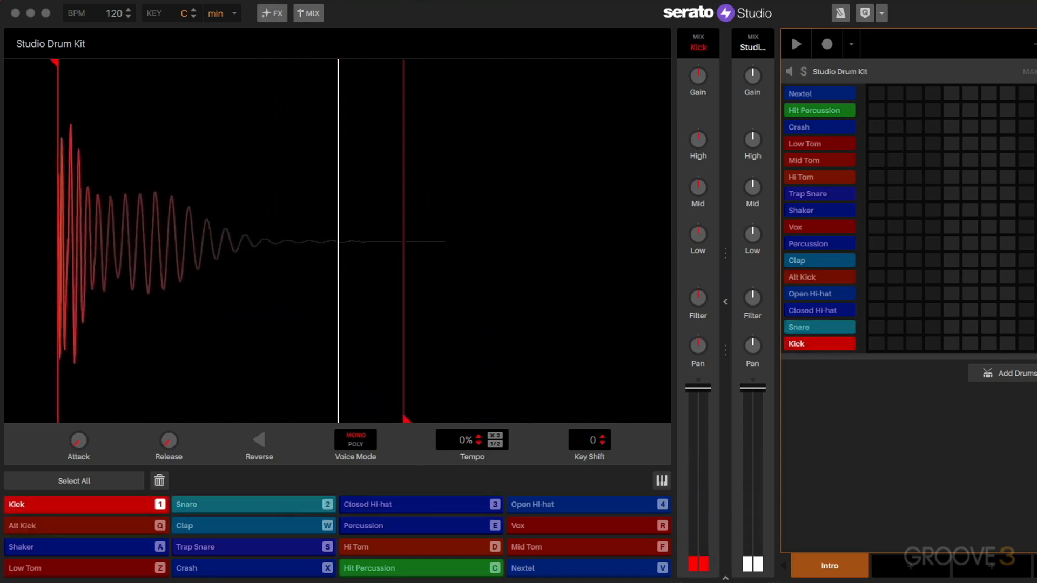
# Add the Open Hi-hat to the played beat, along with the Alt Kick, Snare and Closed Hi-hat.
pyautogui.press('4')
pyautogui.press('q')
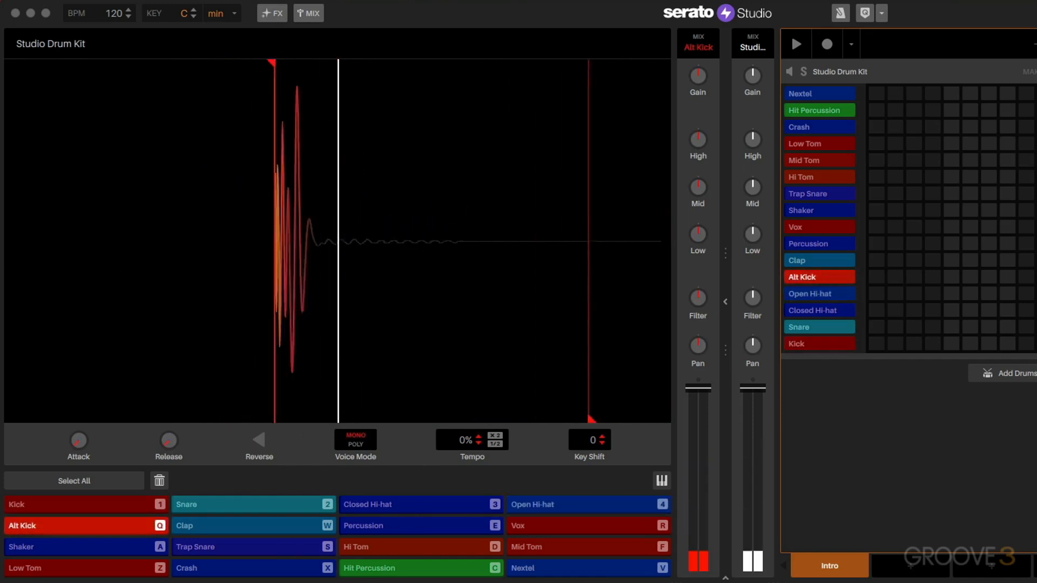
pyautogui.press('4')
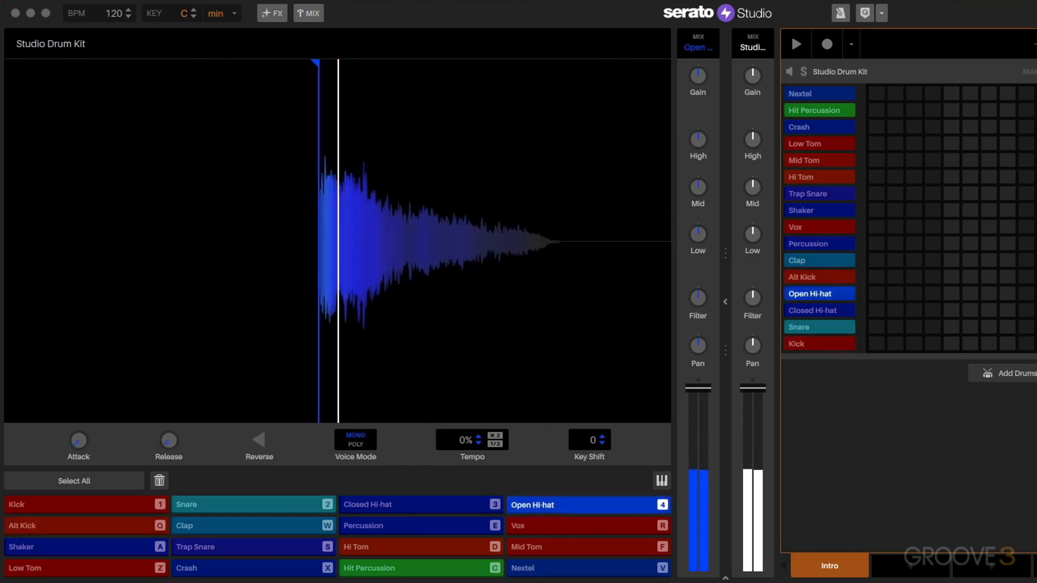
pyautogui.press('2')
pyautogui.press('3')
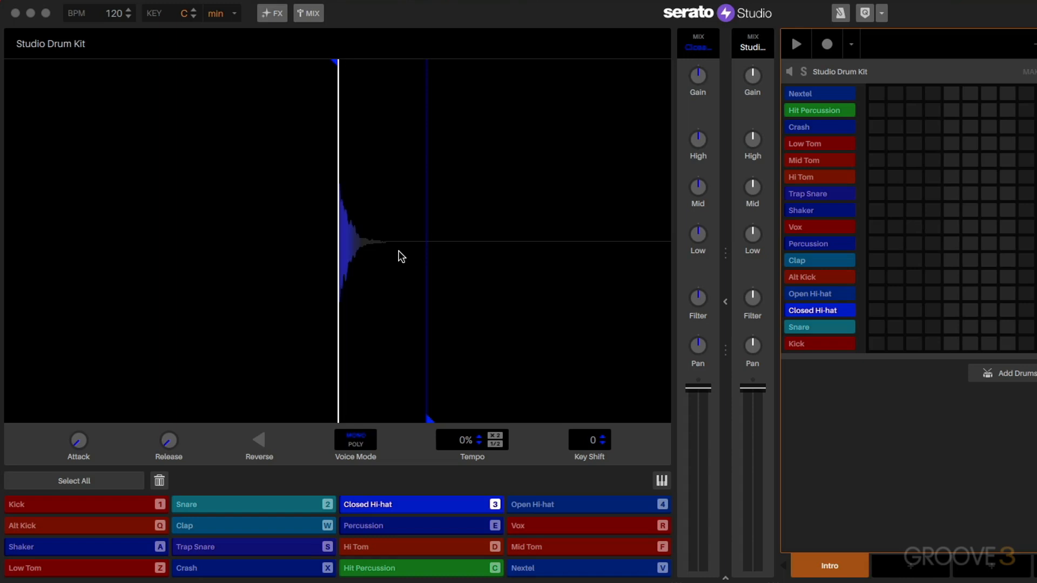
# Audition the Kick and examine its waveform both close up and over its full length.
pyautogui.press('1')
pyautogui.press('1')
pyautogui.press('1')
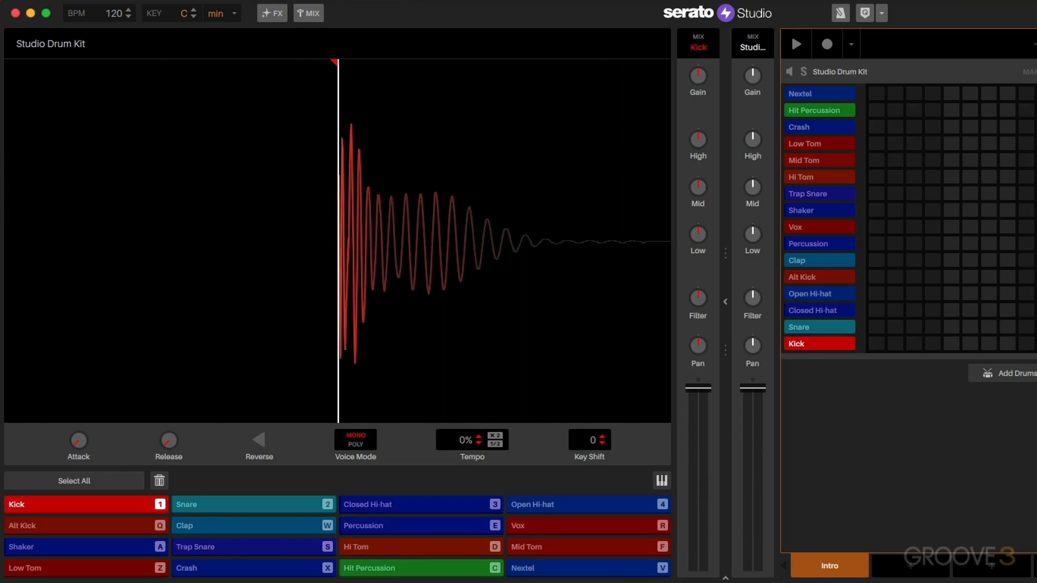
pyautogui.scroll(2, 424, 236)
pyautogui.scroll(-5, 424, 236)
pyautogui.scroll(4, 424, 236)
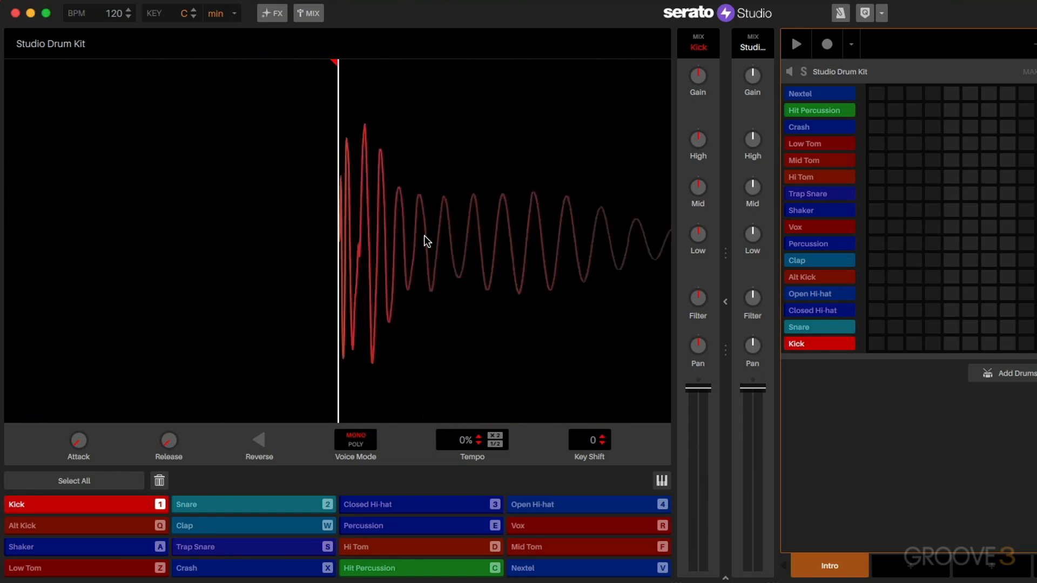
pyautogui.scroll(-2, 424, 236)
pyautogui.scroll(-3, 409, 301)
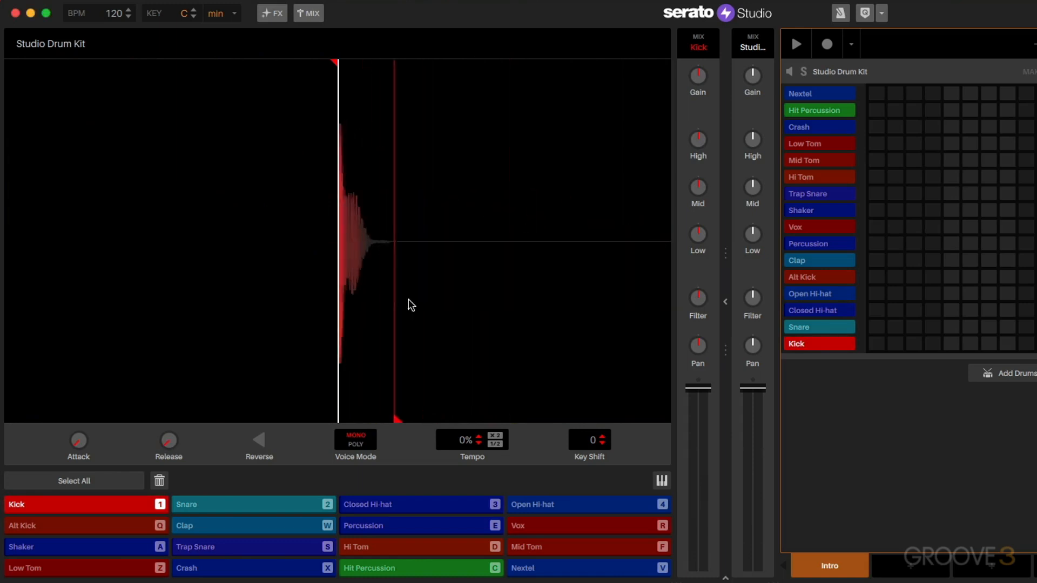
pyautogui.scroll(3, 409, 300)
pyautogui.scroll(-1, 409, 300)
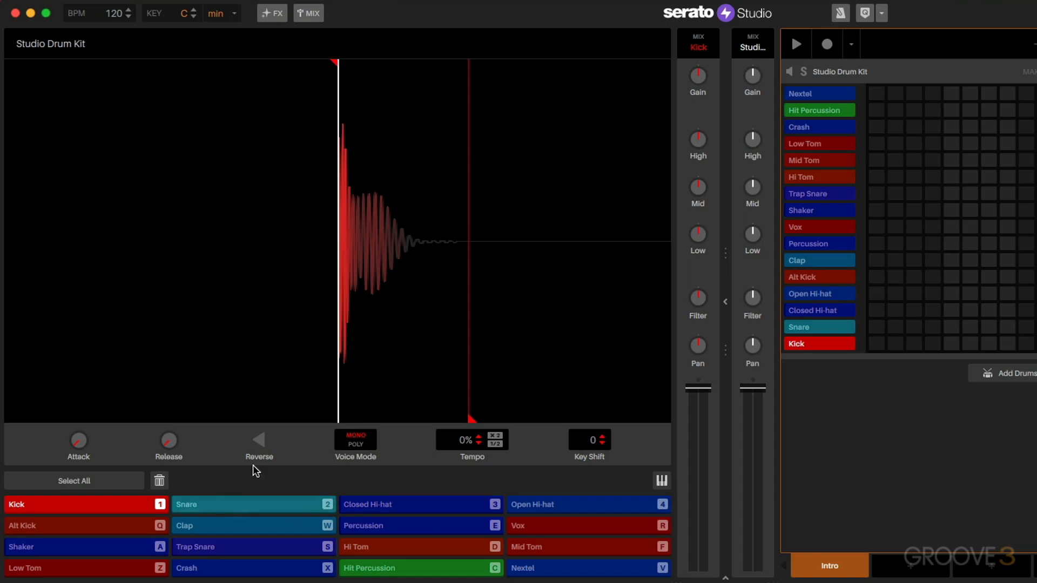
# Move the Kick sample's start point just past its initial attack and audition the trimmed sound repeatedly.
pyautogui.moveTo(335, 63); pyautogui.dragTo(352, 63)
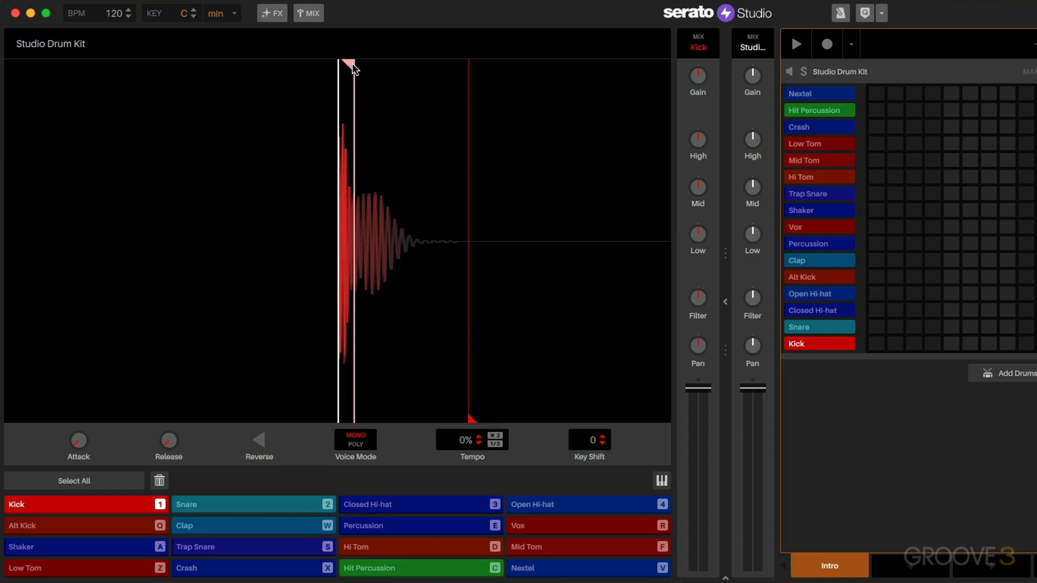
pyautogui.press('1')
pyautogui.press('1')
pyautogui.press('1')
pyautogui.press('1')
pyautogui.press('1')
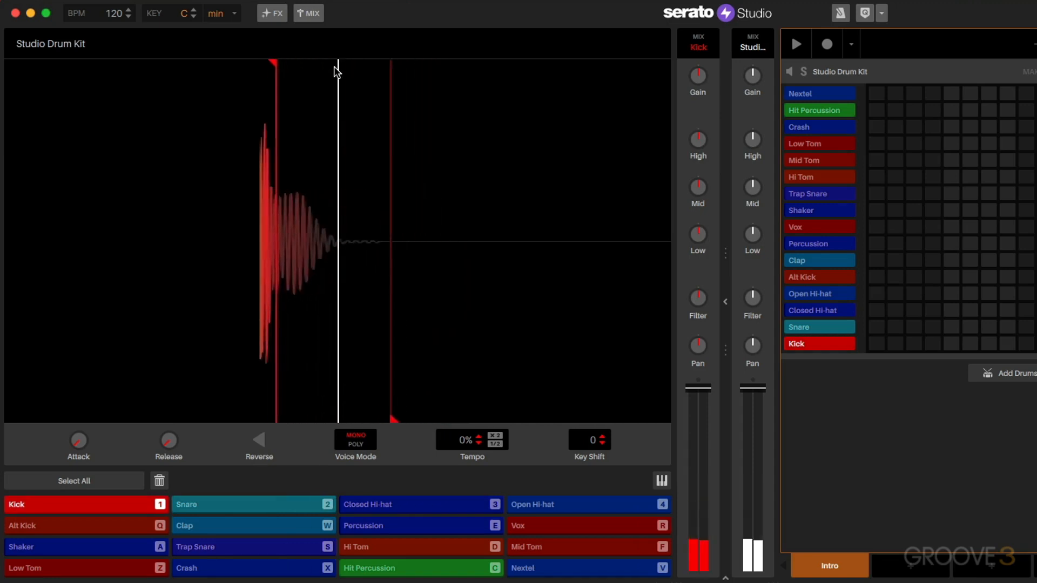
# Return the Kick sample's start and end points to cover the whole sound and audition it.
pyautogui.moveTo(324, 63); pyautogui.dragTo(293, 63)
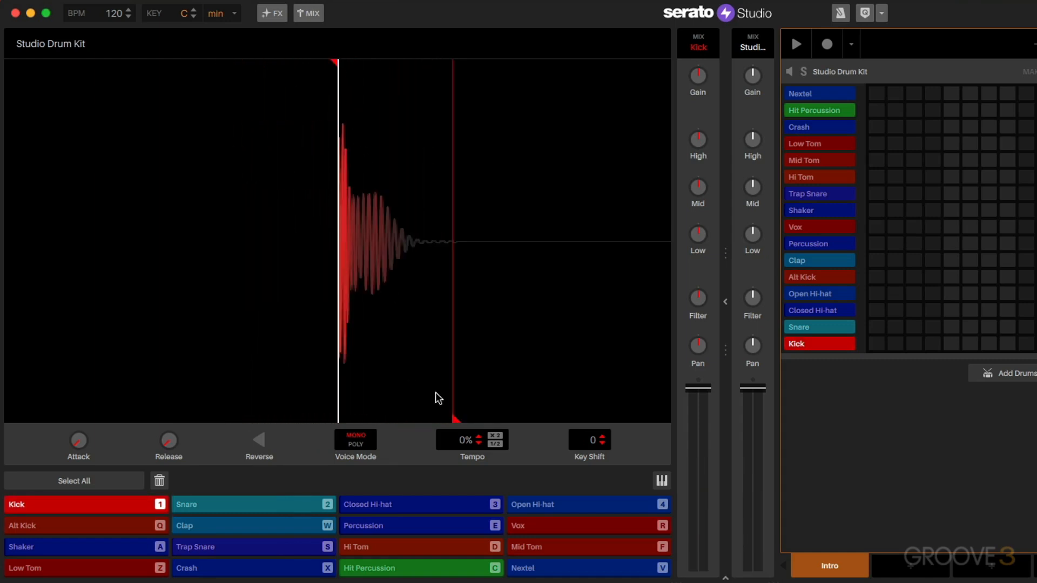
pyautogui.moveTo(454, 416)
pyautogui.mouseDown()
pyautogui.moveTo(355, 417)
pyautogui.moveTo(470, 420)
pyautogui.mouseUp()
pyautogui.press('1')
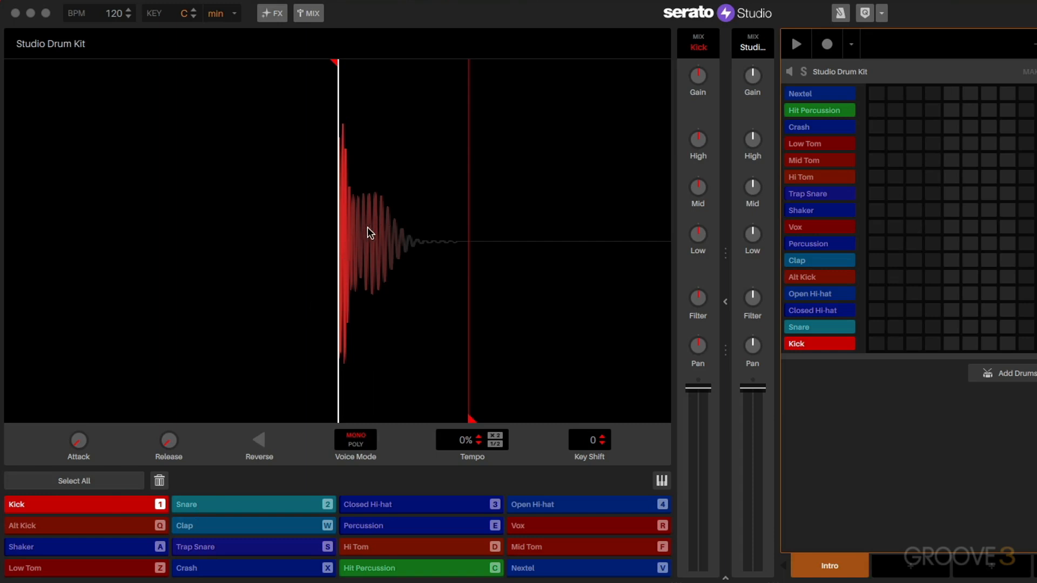
# Audition the Snare sample and switch back to the Kick sample.
pyautogui.click(210, 501)
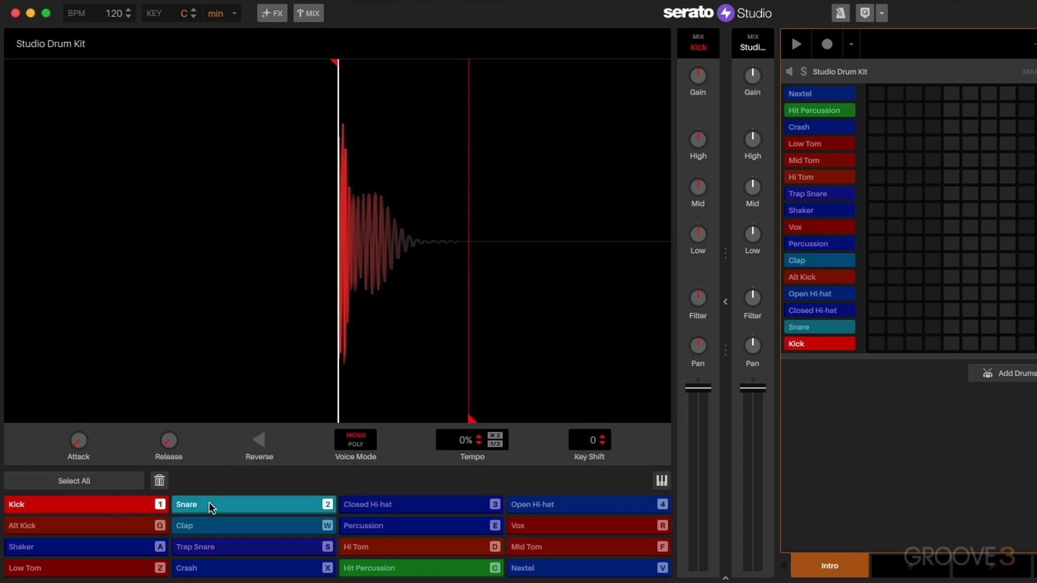
pyautogui.press('2')
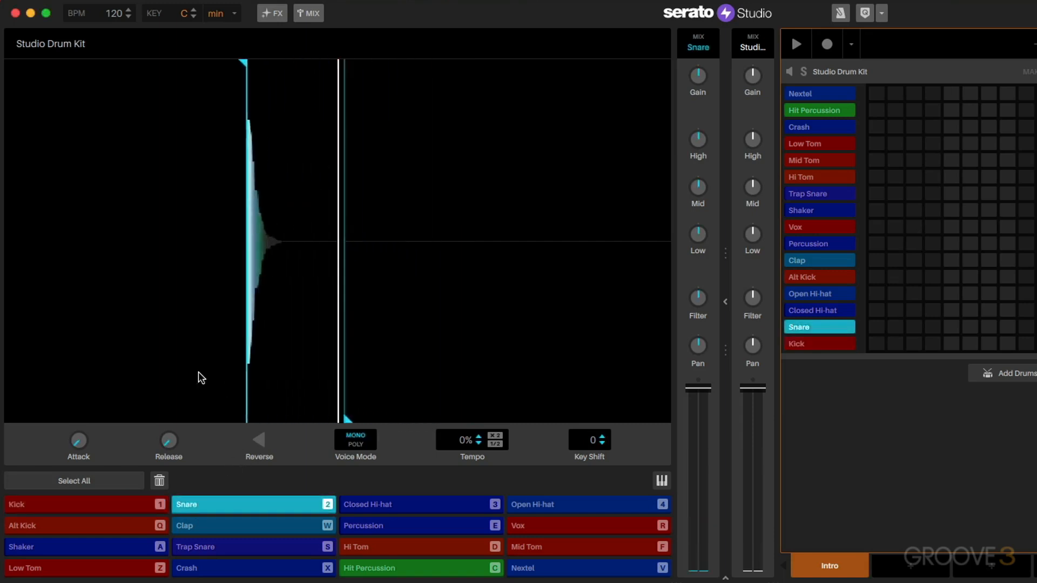
pyautogui.click(112, 501)
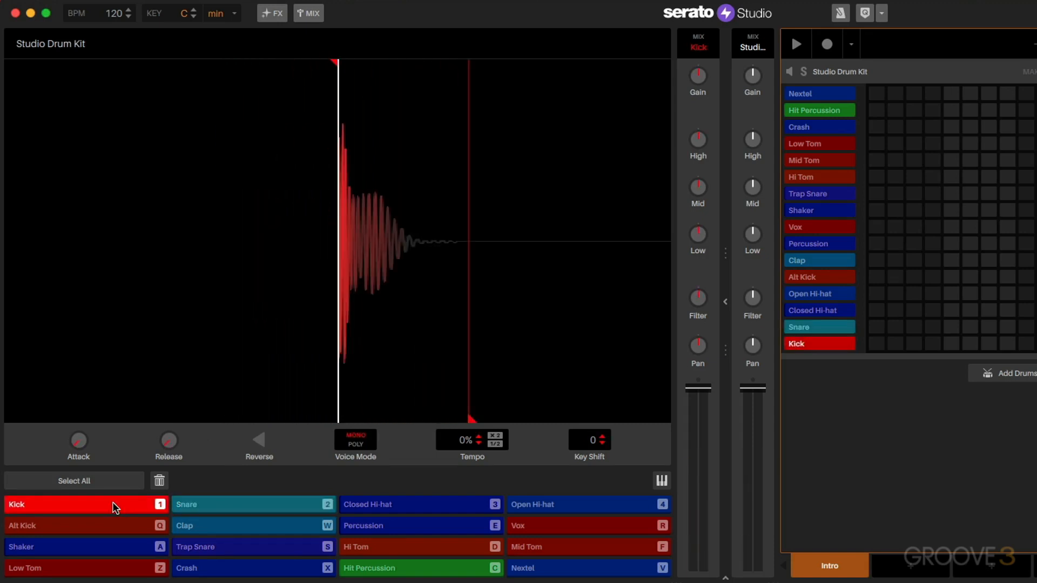
# Try selecting Snare, Closed Hi-hat and Kick together, and reduce the selection to Kick alone.
pyautogui.click(189, 501)
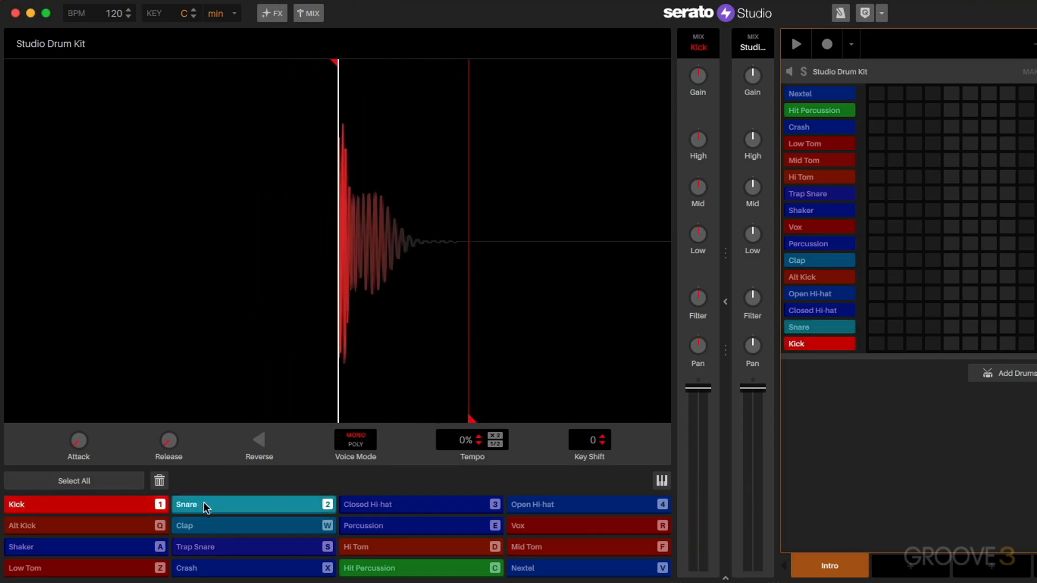
pyautogui.keyDown('shift'); pyautogui.click(375, 504); pyautogui.keyUp('shift')
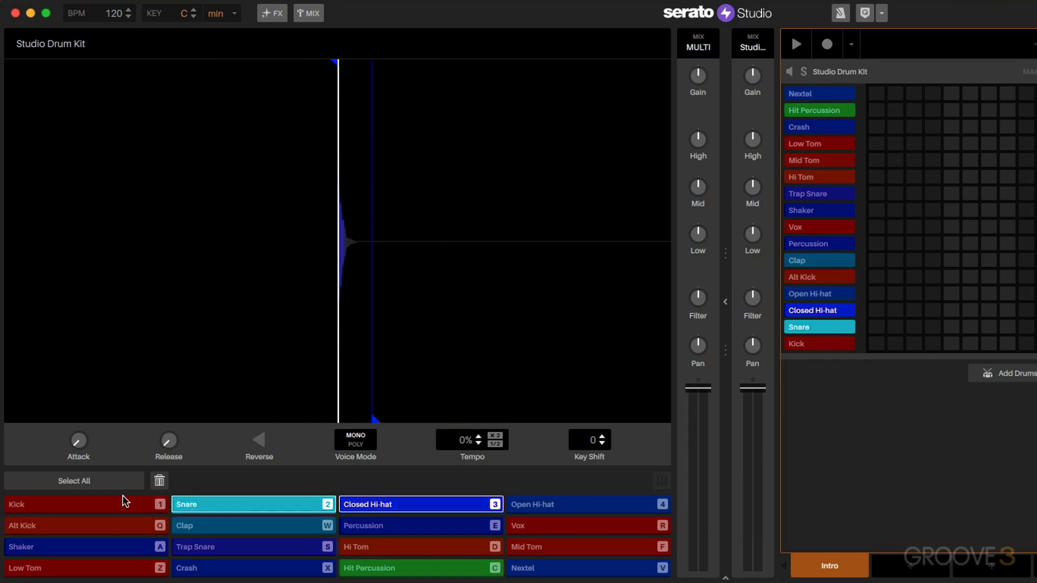
pyautogui.keyDown('shift'); pyautogui.click(135, 501); pyautogui.keyUp('shift')
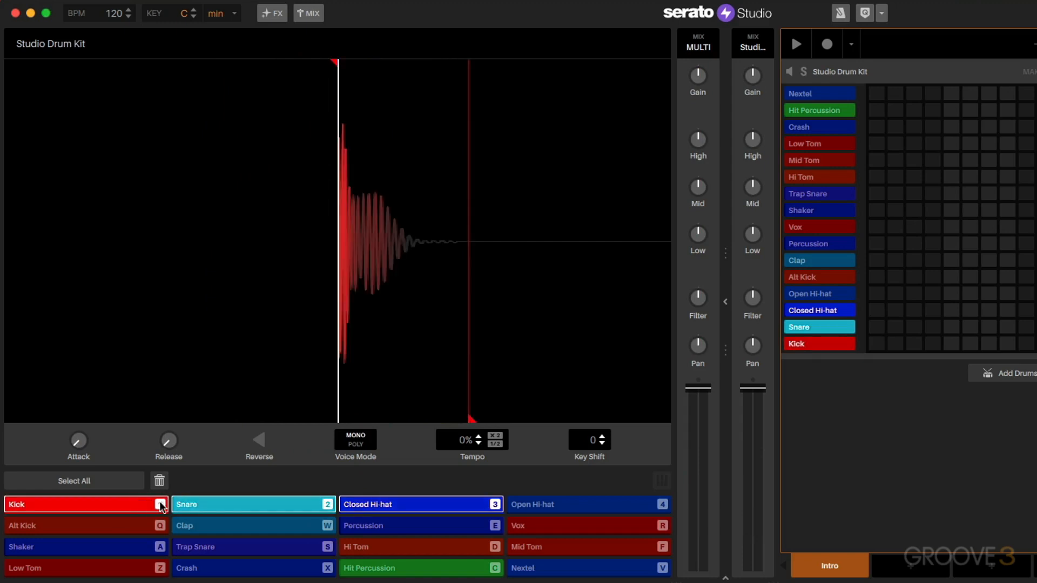
pyautogui.click(128, 504)
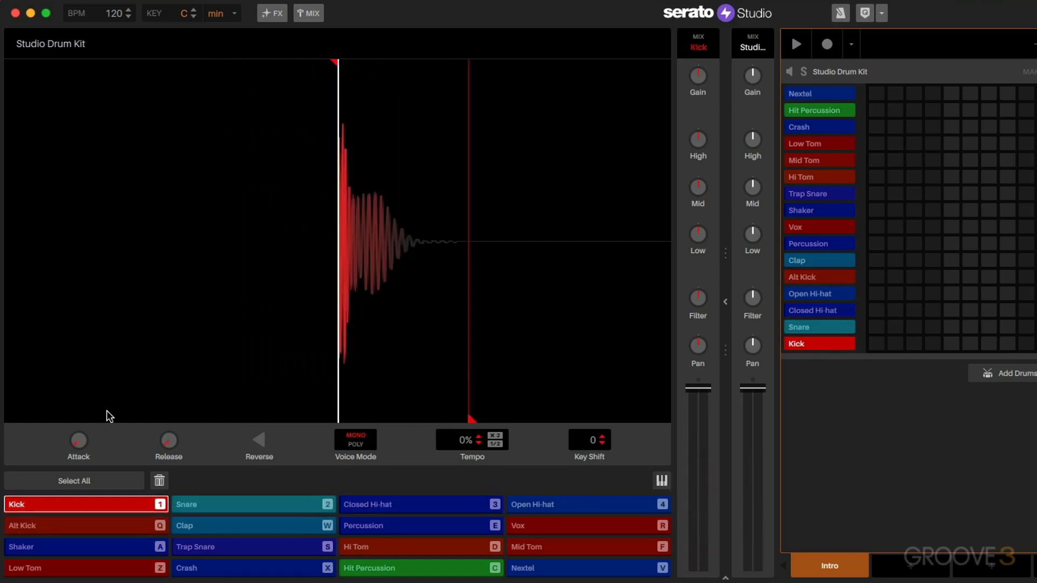
# Raise the Kick's attack time and audition the sound with the slower attack.
pyautogui.moveTo(83, 436); pyautogui.dragTo(83, 397)
pyautogui.press('1')
pyautogui.press('1')
pyautogui.press('1')
# Lower the Kick's attack to 0.01 ms and audition the sound repeatedly.
pyautogui.moveTo(70, 451); pyautogui.dragTo(71, 486)
pyautogui.moveTo(80, 436); pyautogui.dragTo(79, 453)
pyautogui.press('1')
pyautogui.press('1')
pyautogui.press('1')
pyautogui.press('1')
pyautogui.press('1')
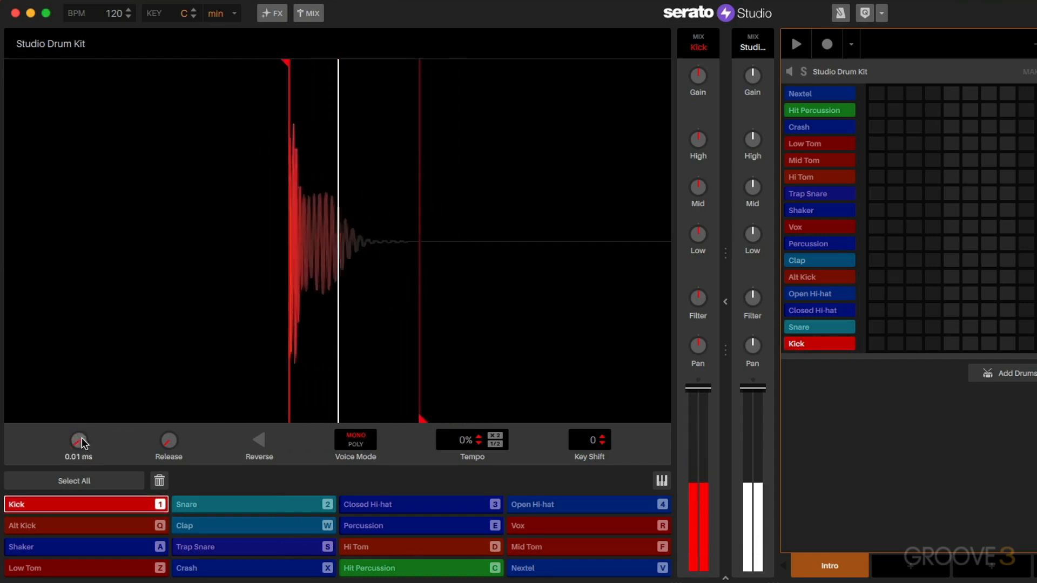
# Set the Kick's release to Off and audition the sound several times.
pyautogui.moveTo(169, 441); pyautogui.dragTo(171, 497)
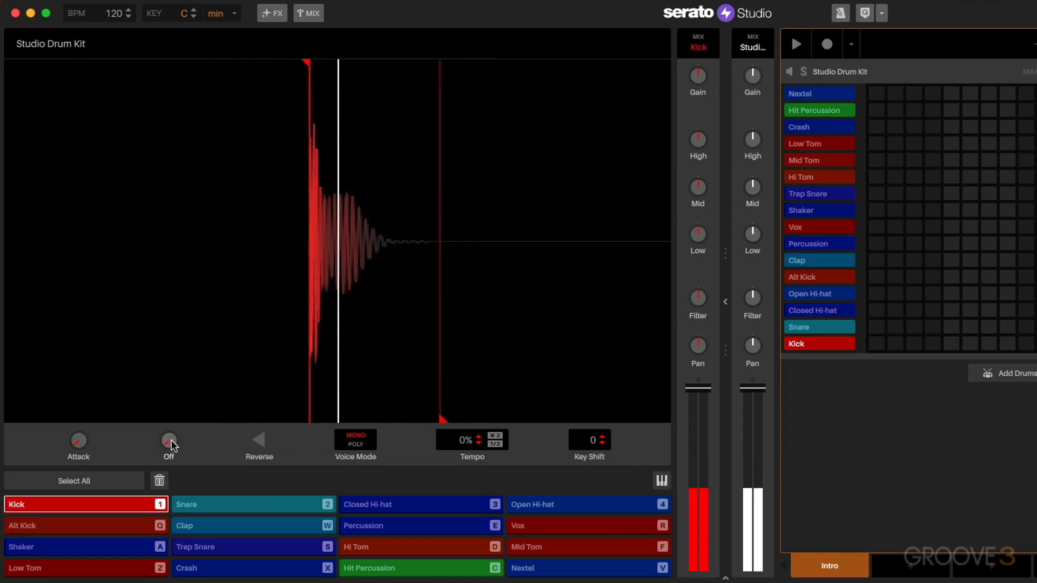
pyautogui.moveTo(168, 441); pyautogui.dragTo(169, 431)
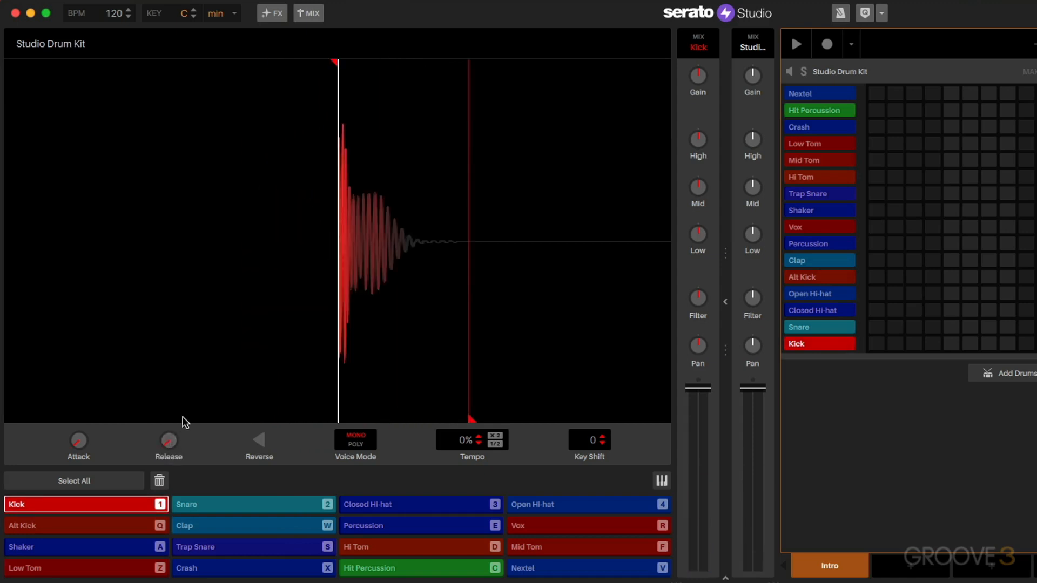
pyautogui.press('1')
pyautogui.press('1')
pyautogui.press('1')
pyautogui.press('1')
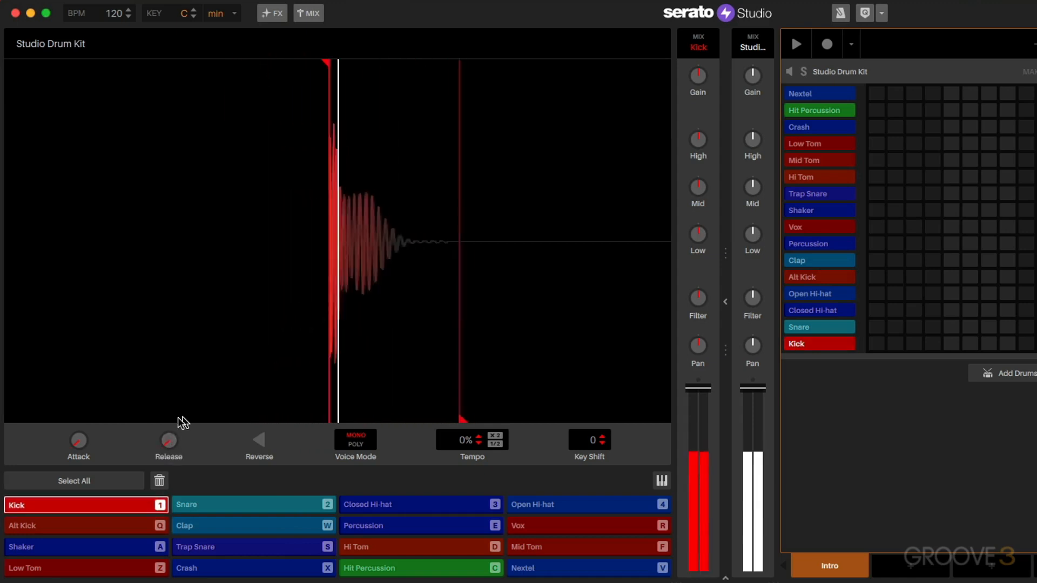
# Raise the Kick's release time, audition the sound repeatedly, and reset the release to its default.
pyautogui.moveTo(172, 438); pyautogui.dragTo(172, 401)
pyautogui.press('1')
pyautogui.press('1')
pyautogui.press('1')
pyautogui.press('1')
pyautogui.press('1')
pyautogui.press('1')
pyautogui.press('1')
pyautogui.press('1')
pyautogui.press('1')
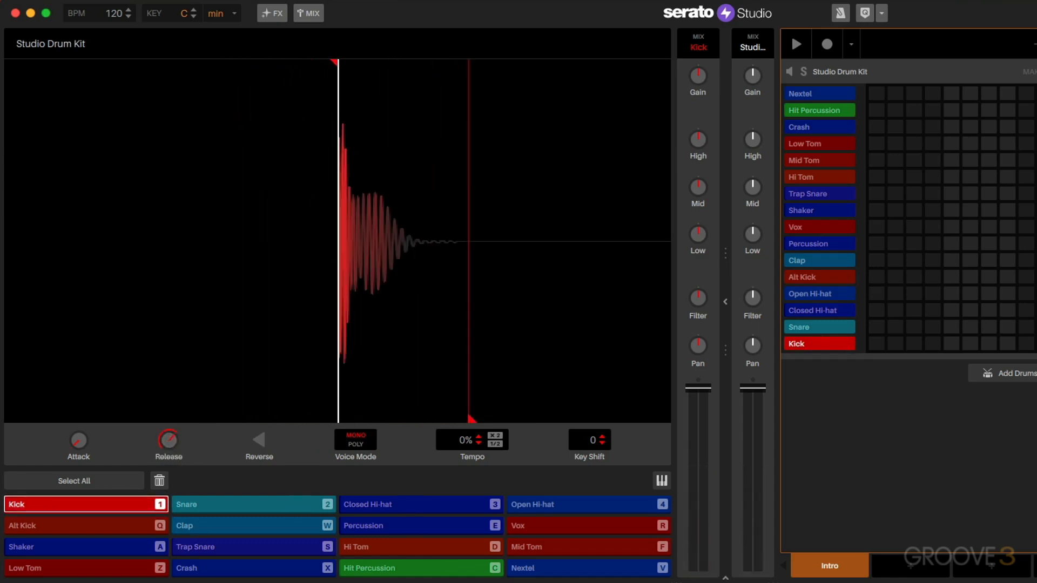
pyautogui.doubleClick(171, 444)
# Reverse the Kick sample, audition it backwards, and switch Reverse off again.
pyautogui.click(259, 438)
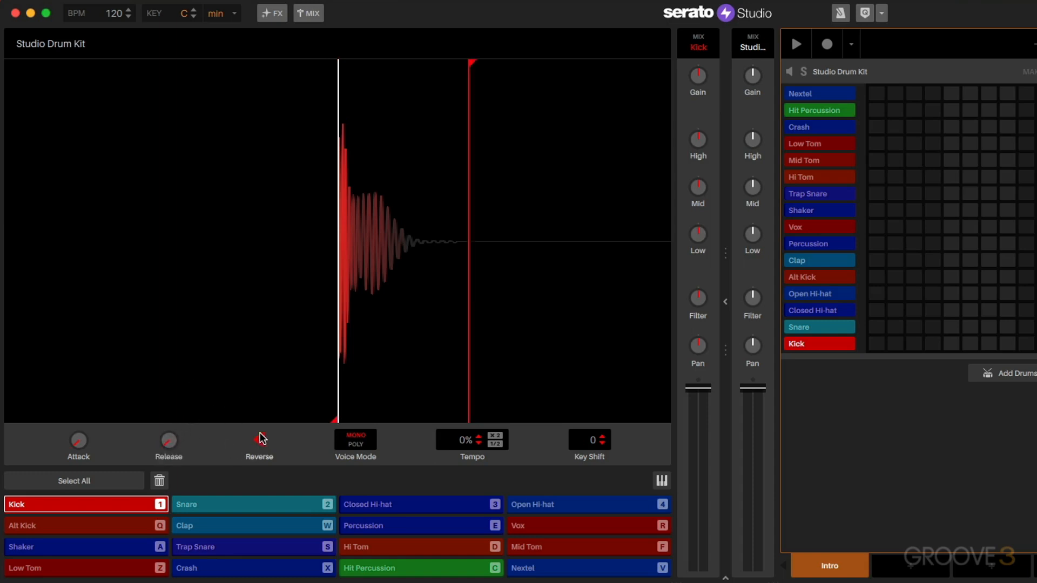
pyautogui.press('1')
pyautogui.press('1')
pyautogui.press('1')
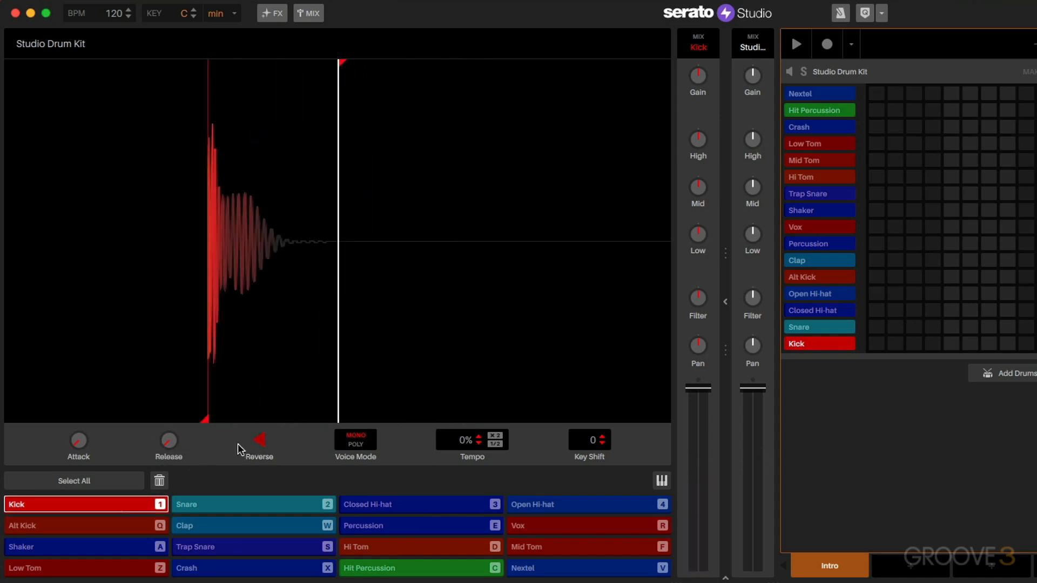
pyautogui.click(257, 444)
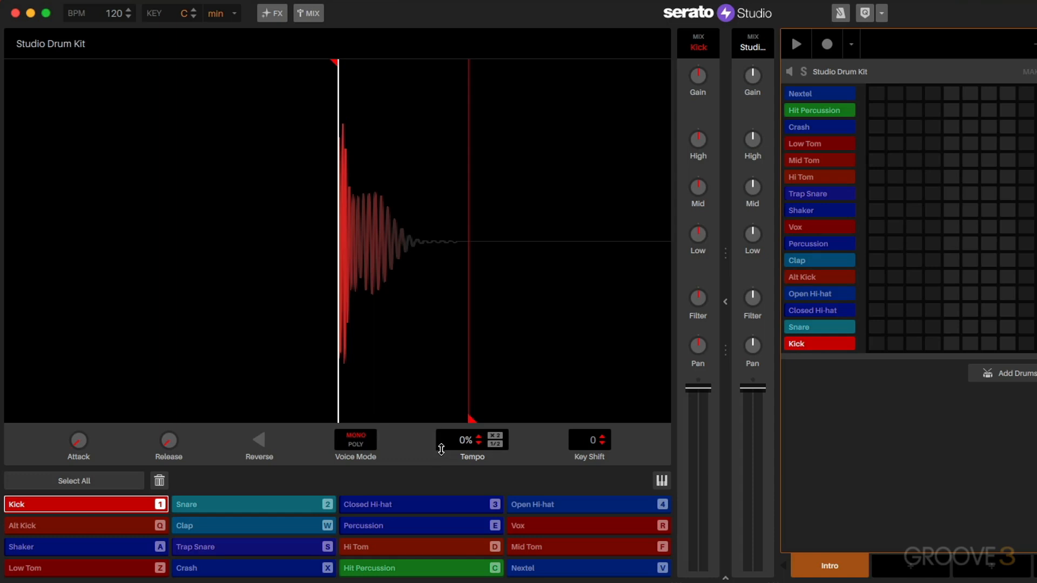
# Double the Kick sample's tempo to +100% and audition the sped-up sound repeatedly.
pyautogui.click(494, 435)
pyautogui.press('1')
pyautogui.press('1')
pyautogui.press('1')
pyautogui.press('1')
pyautogui.press('1')
pyautogui.press('1')
pyautogui.press('1')
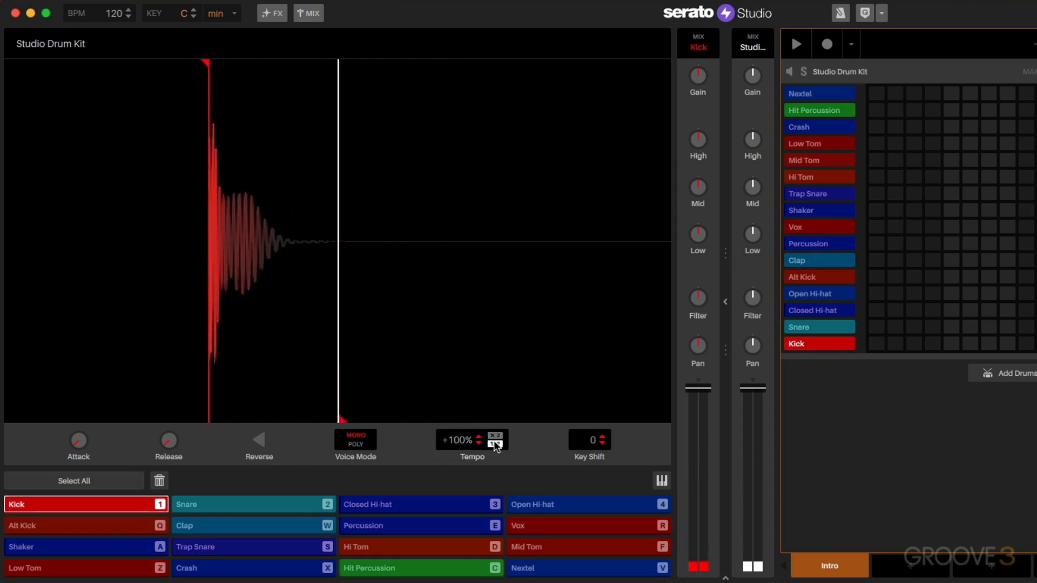
pyautogui.press('1')
pyautogui.press('1')
pyautogui.press('1')
# Halve the Kick sample's tempo twice to reach −50%.
pyautogui.click(495, 444)
pyautogui.click(495, 444)
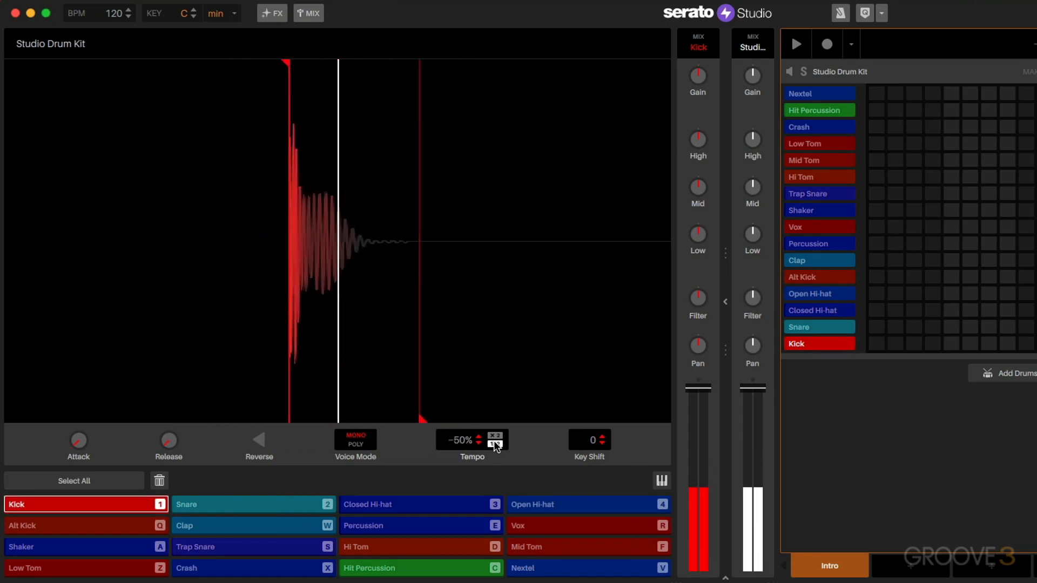
# Try halving the Kick sample's tempo to −75% and doubling it up to +300%, and bring it back to 0%.
pyautogui.click(495, 444)
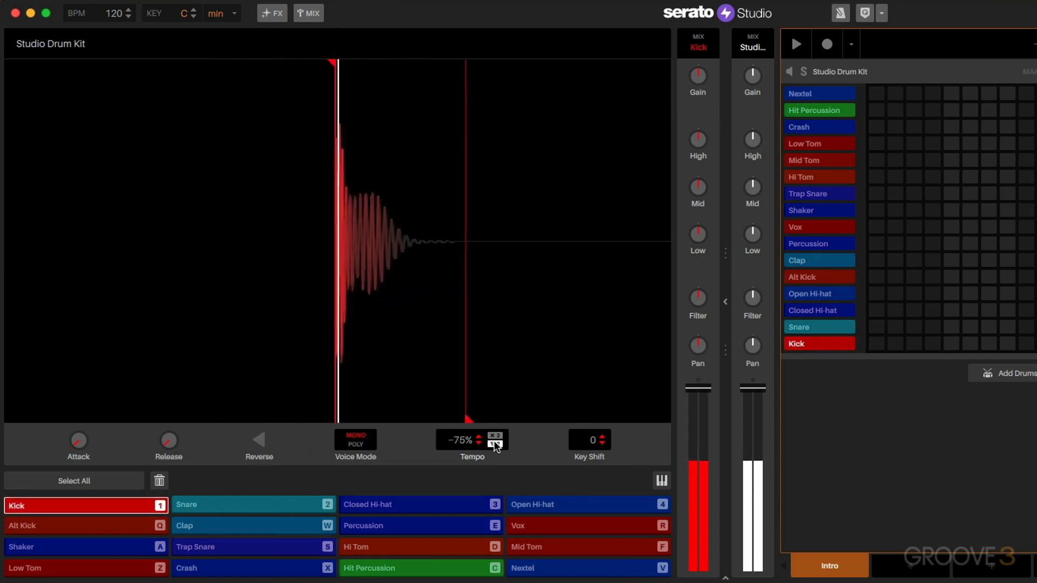
pyautogui.click(496, 437)
pyautogui.click(496, 437)
pyautogui.click(495, 436)
pyautogui.click(496, 436)
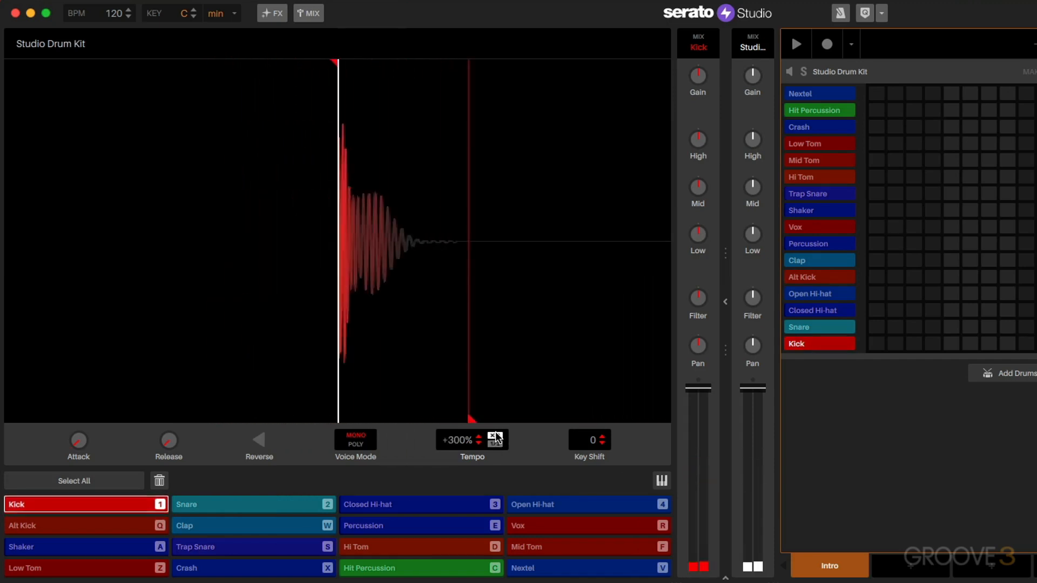
pyautogui.click(495, 443)
pyautogui.click(495, 443)
pyautogui.click(495, 443)
pyautogui.click(495, 436)
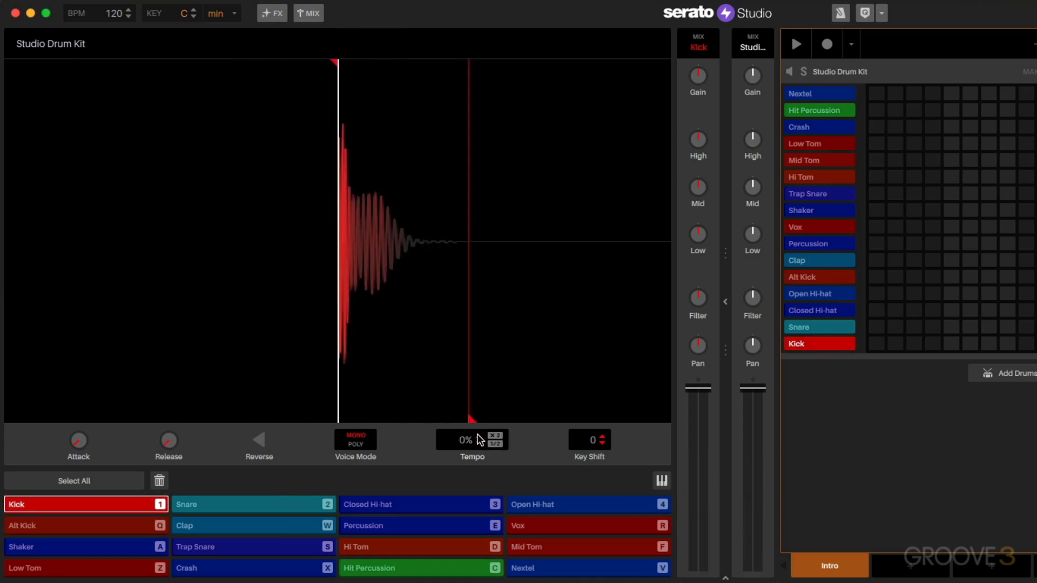
# Raise the Kick sample's tempo in 1% increments to +6% while auditioning the sound repeatedly.
pyautogui.click(478, 436)
pyautogui.click(478, 437)
pyautogui.click(478, 437)
pyautogui.click(478, 437)
pyautogui.click(478, 436)
pyautogui.press('1')
pyautogui.press('1')
pyautogui.press('1')
pyautogui.press('1')
pyautogui.press('1')
pyautogui.click(478, 436)
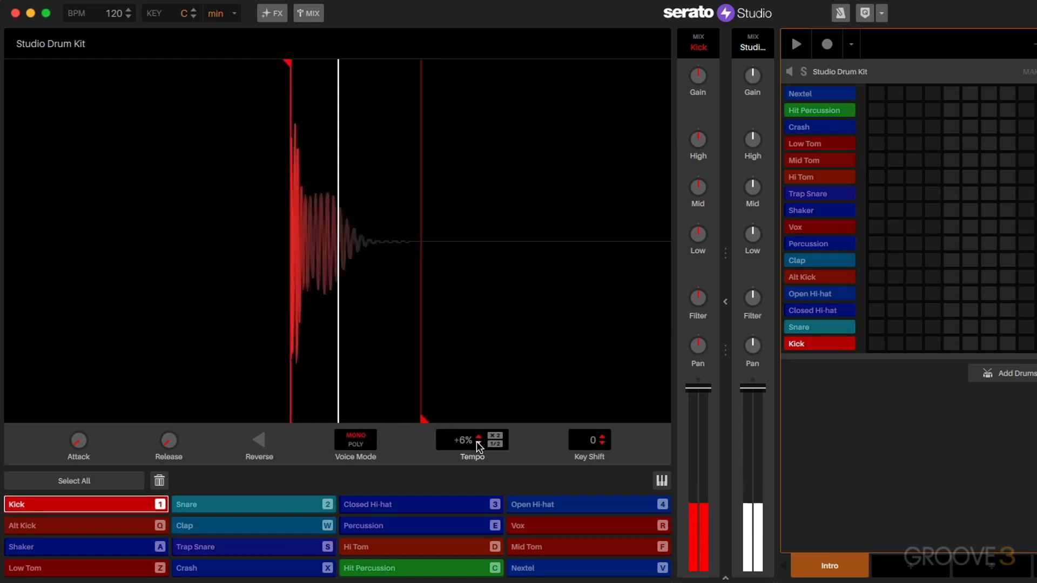
# Lower the Kick sample's tempo in 1% increments while auditioning it, and return the tempo to 0%.
pyautogui.click(477, 442)
pyautogui.click(477, 442)
pyautogui.click(478, 442)
pyautogui.press('1')
pyautogui.press('1')
pyautogui.press('1')
pyautogui.press('1')
pyautogui.click(477, 442)
pyautogui.click(477, 442)
pyautogui.click(478, 442)
pyautogui.click(478, 442)
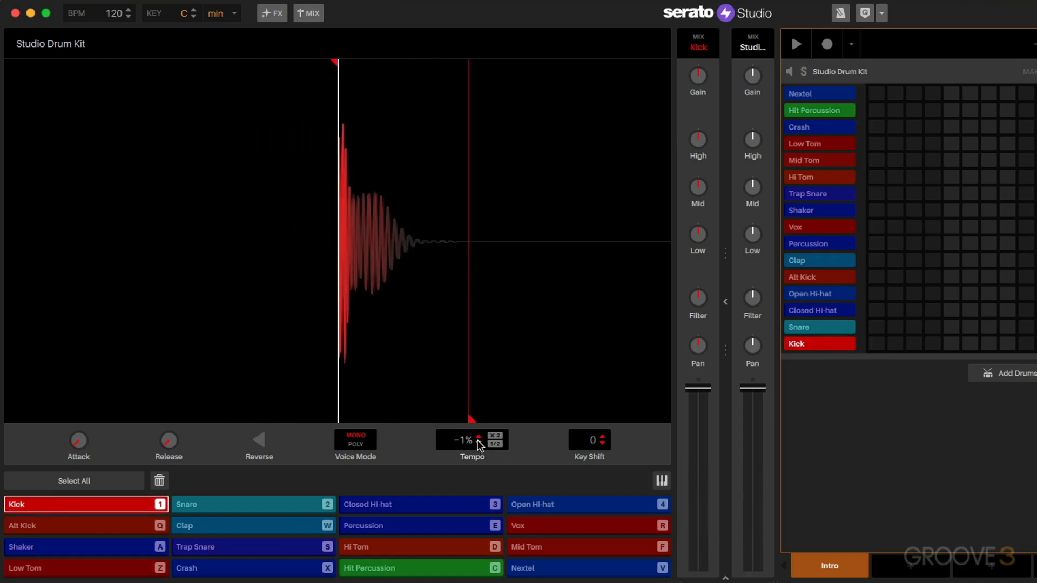
pyautogui.click(477, 442)
pyautogui.click(478, 437)
# Raise the Kick sample's key shift one semitone at a time to +6, auditioning the higher pitches.
pyautogui.click(603, 437)
pyautogui.press('1')
pyautogui.click(602, 437)
pyautogui.click(603, 437)
pyautogui.click(603, 437)
pyautogui.press('1')
pyautogui.press('1')
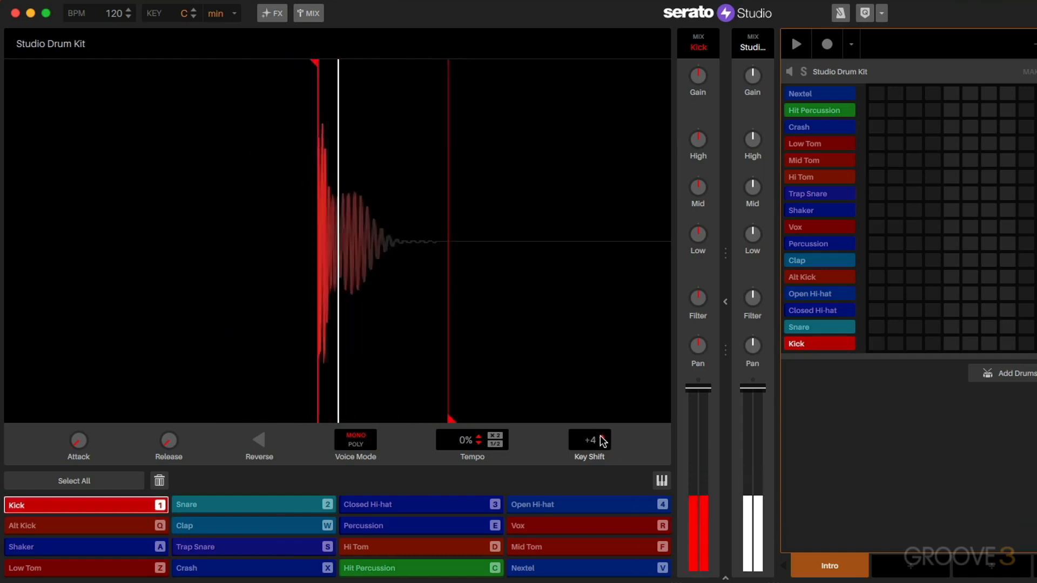
pyautogui.click(602, 437)
pyautogui.click(602, 437)
pyautogui.press('1')
pyautogui.press('1')
pyautogui.press('1')
pyautogui.press('1')
pyautogui.press('1')
pyautogui.press('1')
# Lower the Kick sample's key shift back to 0.
pyautogui.click(602, 444)
pyautogui.click(603, 444)
pyautogui.click(602, 444)
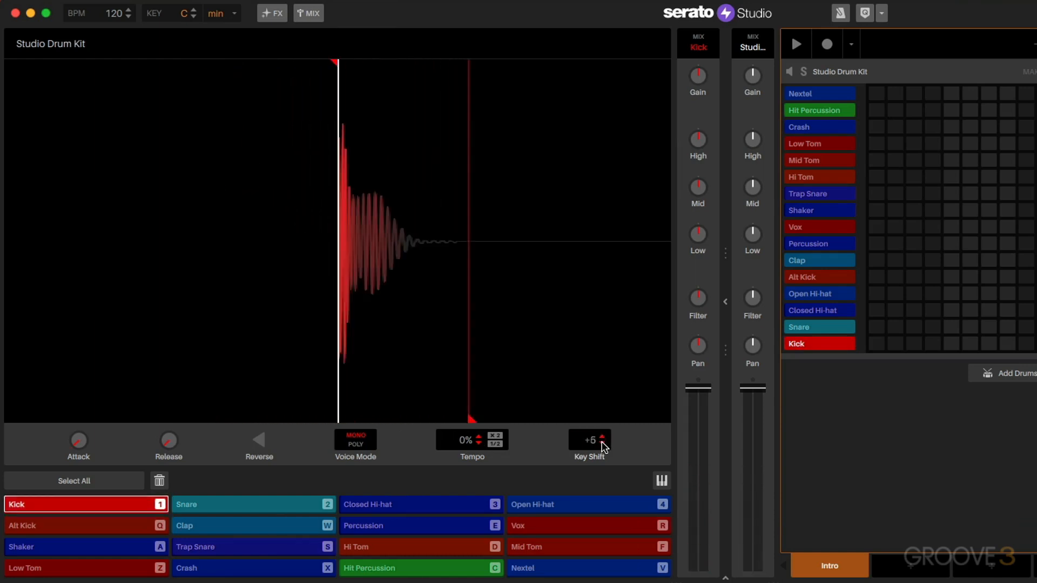
pyautogui.click(602, 444)
pyautogui.click(603, 444)
pyautogui.click(603, 444)
pyautogui.click(602, 444)
pyautogui.click(603, 439)
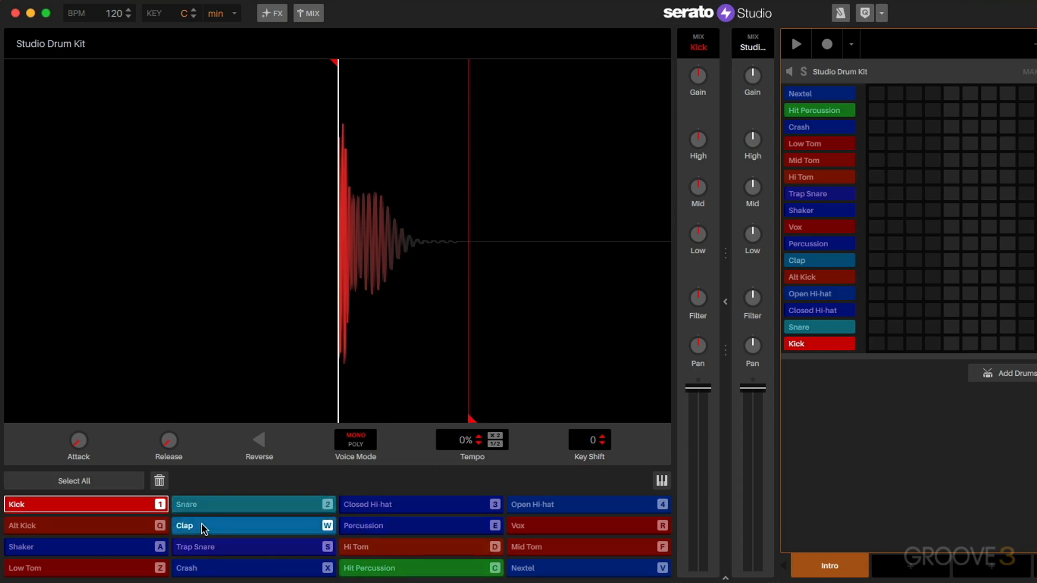
# Select all sounds in the kit, try a shared attack time of about 14 ms, and return the attack to its default.
pyautogui.click(91, 481)
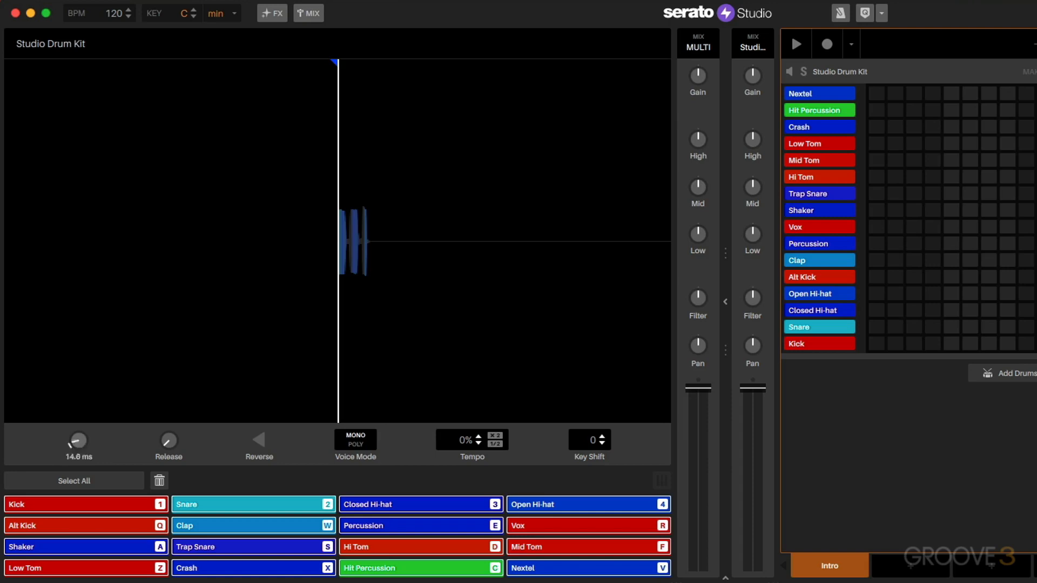
pyautogui.moveTo(79, 441); pyautogui.dragTo(78, 457)
# Select the Snare, switch it to keyboard mode, play it repeatedly at C3, and return to the drum pads.
pyautogui.click(214, 504)
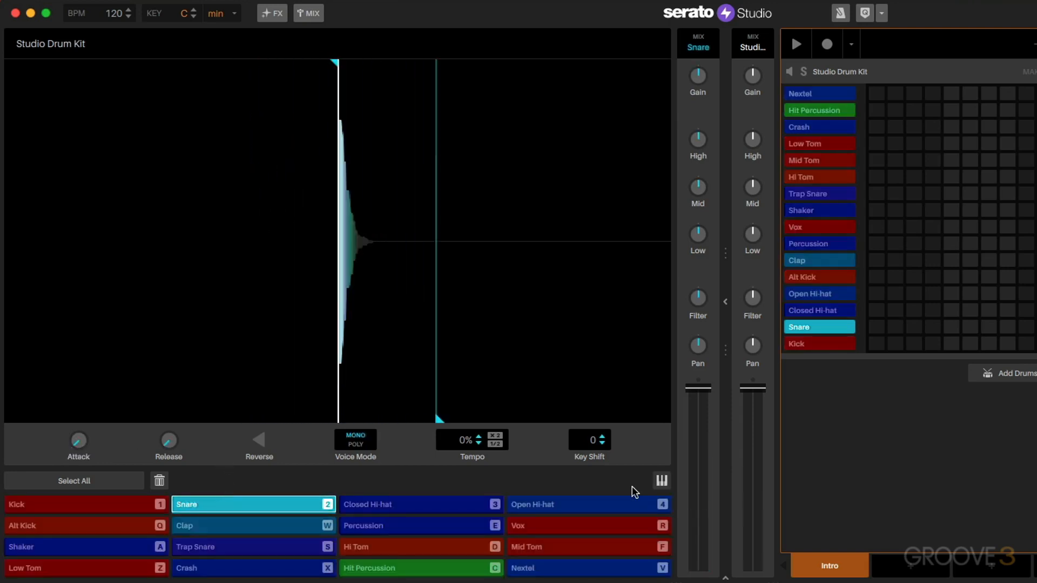
pyautogui.click(660, 481)
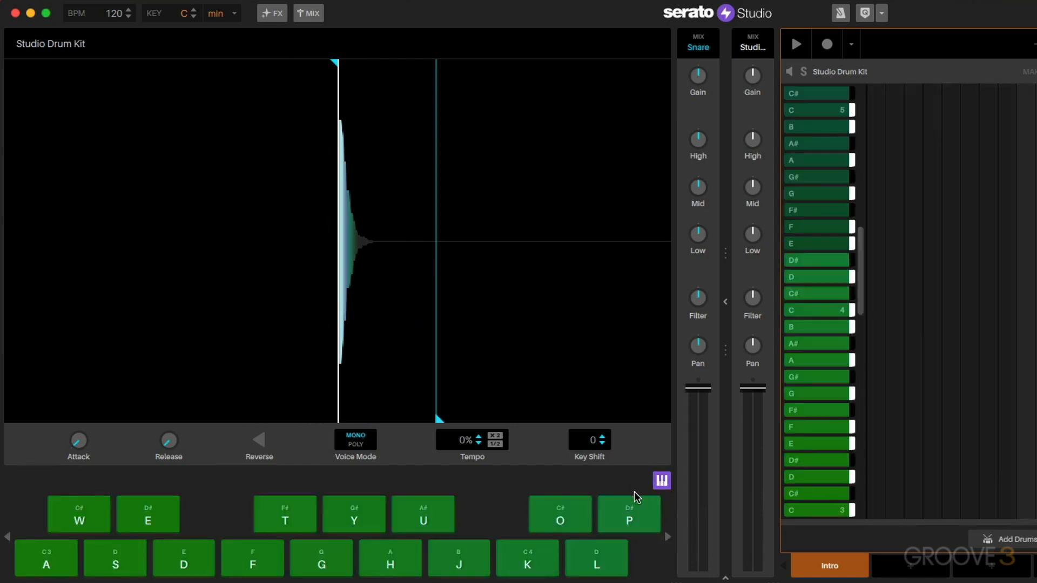
pyautogui.press('a')
pyautogui.press('a')
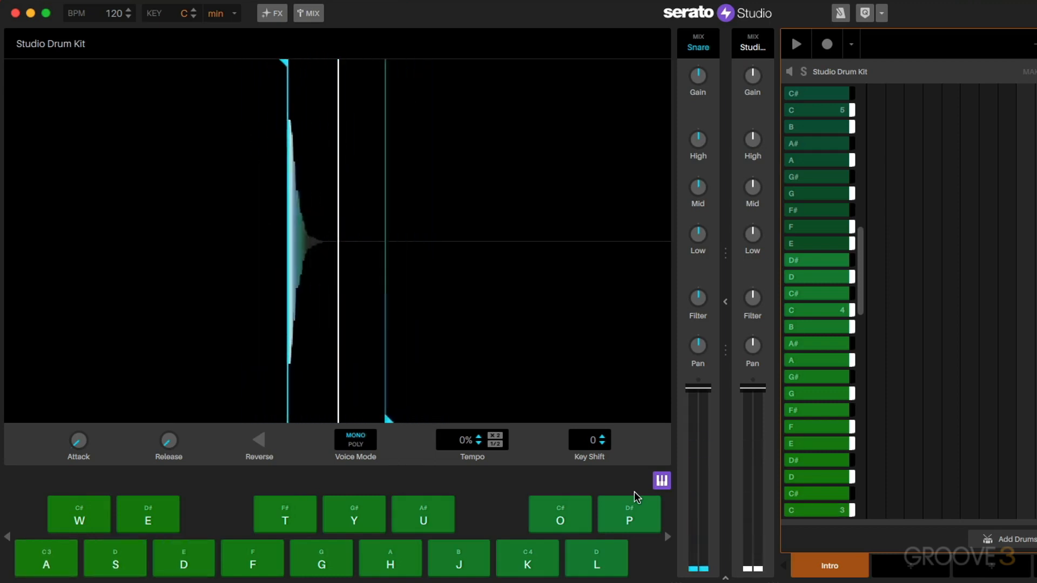
pyautogui.press('a')
pyautogui.press('a')
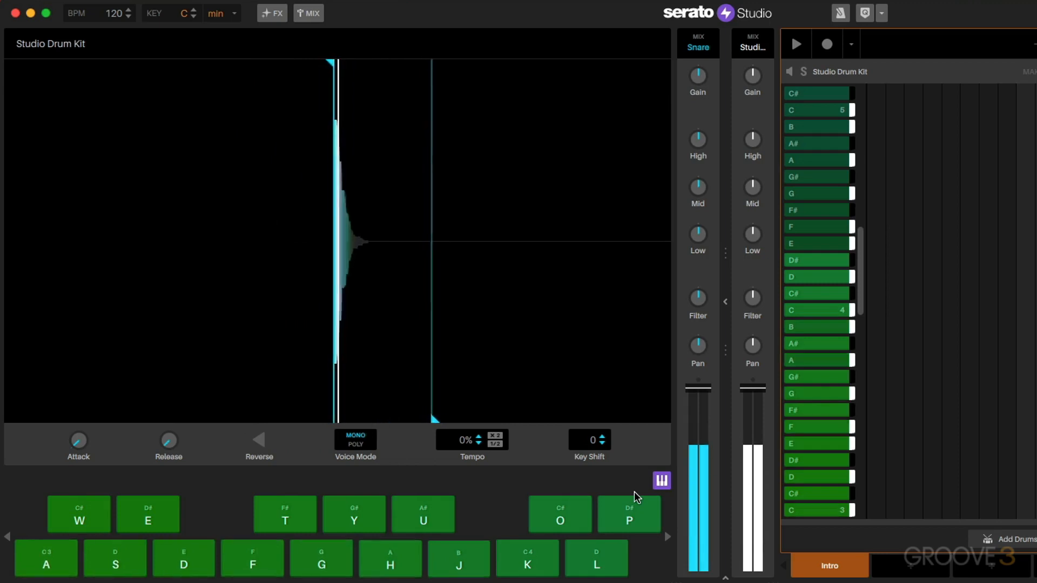
pyautogui.click(662, 480)
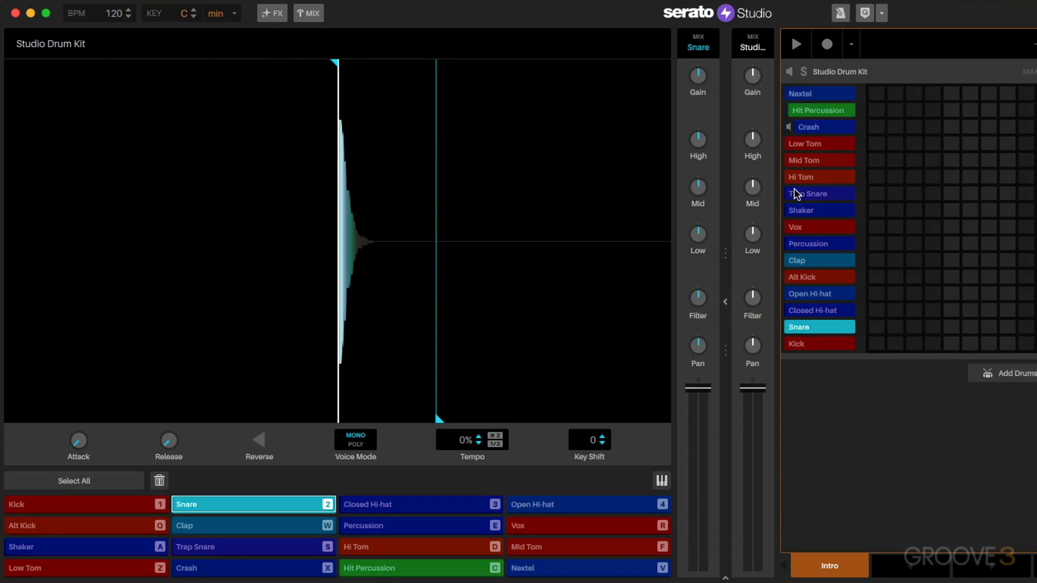
# Compare the kit's drum step grid with the Snare's keyboard-mode piano roll, and return to the drum pads.
pyautogui.moveTo(801, 281)
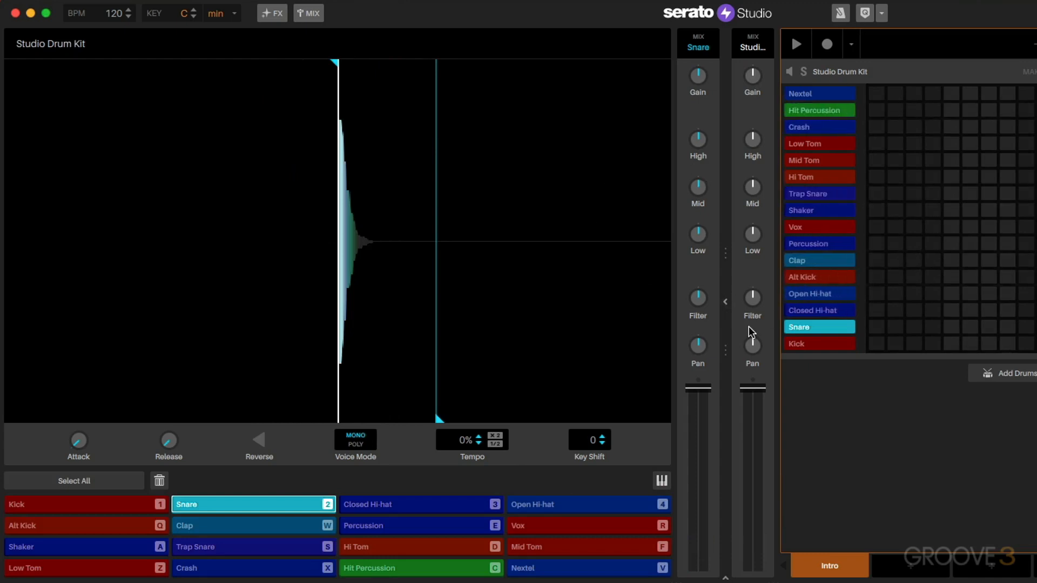
pyautogui.click(660, 482)
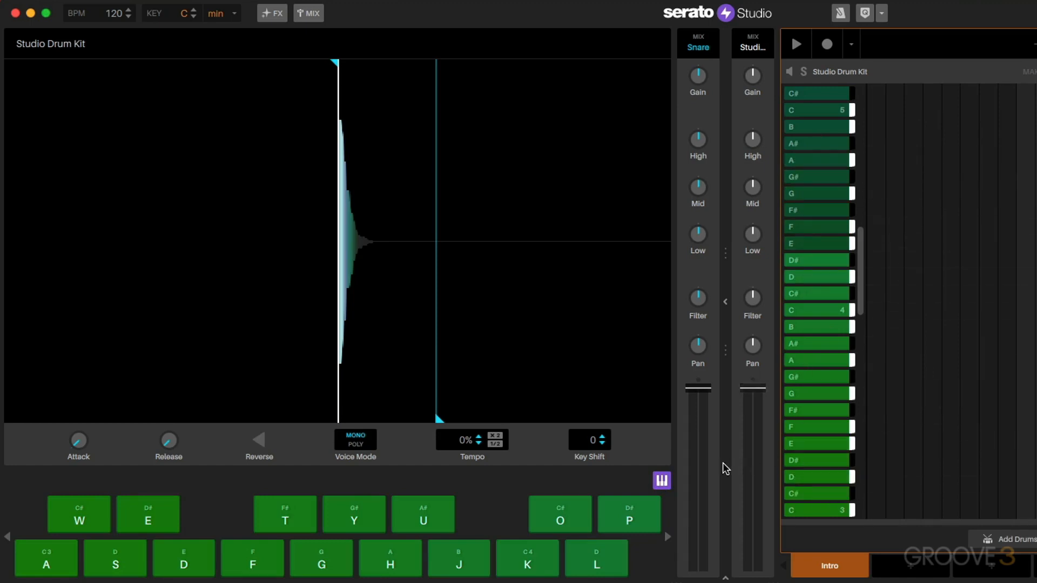
pyautogui.click(662, 480)
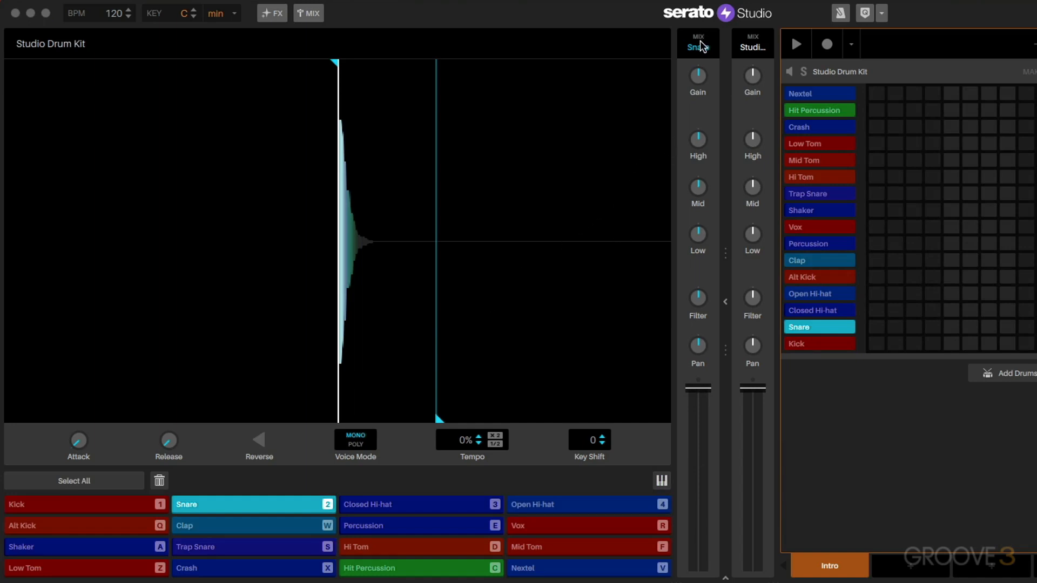
pyautogui.click(67, 505)
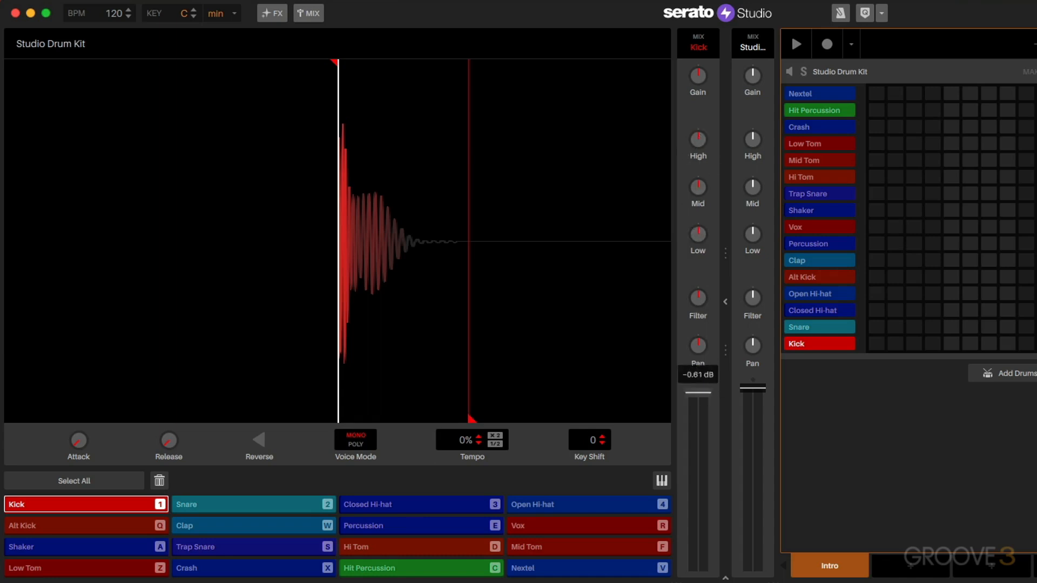
pyautogui.moveTo(699, 393); pyautogui.dragTo(702, 387)
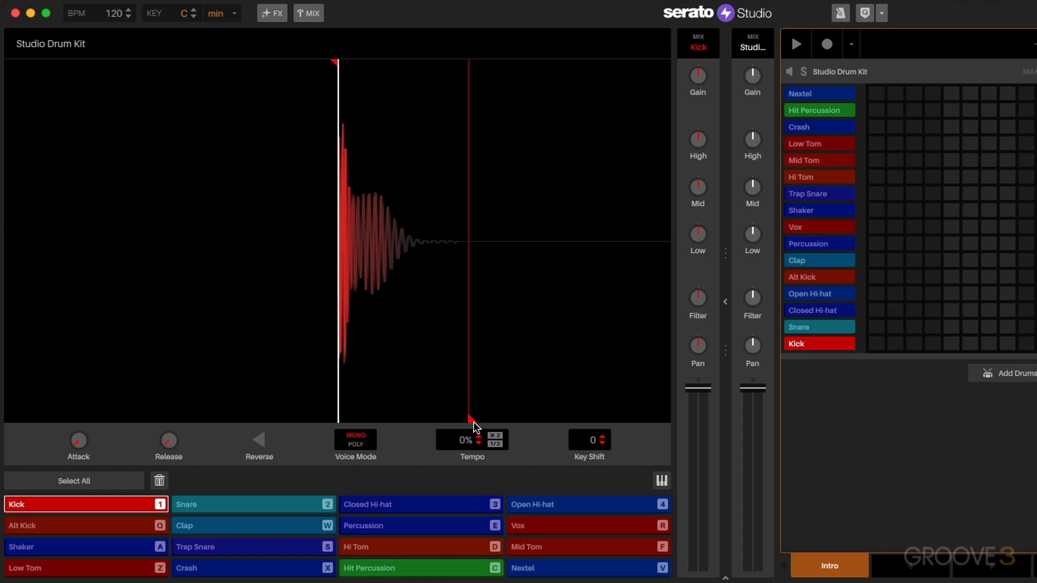
pyautogui.moveTo(470, 419)
pyautogui.mouseDown()
pyautogui.moveTo(375, 415)
pyautogui.moveTo(469, 418)
pyautogui.mouseUp()
pyautogui.moveTo(339, 64)
pyautogui.mouseDown()
pyautogui.moveTo(369, 65)
pyautogui.moveTo(286, 54)
pyautogui.mouseUp()
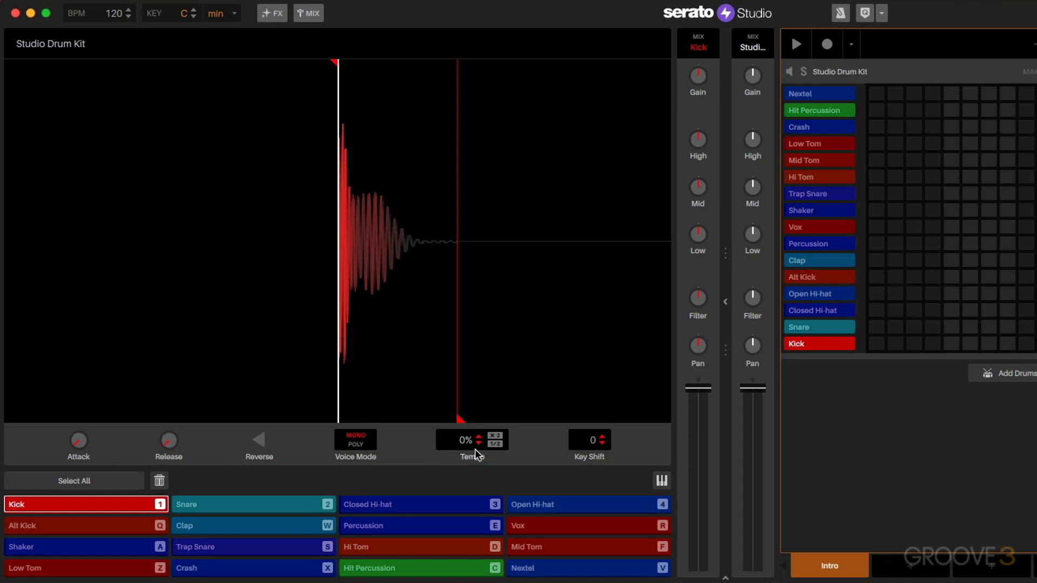
# Audition the Snare and the Closed Hi-hat, and switch the Closed Hi-hat to keyboard mode.
pyautogui.click(243, 503)
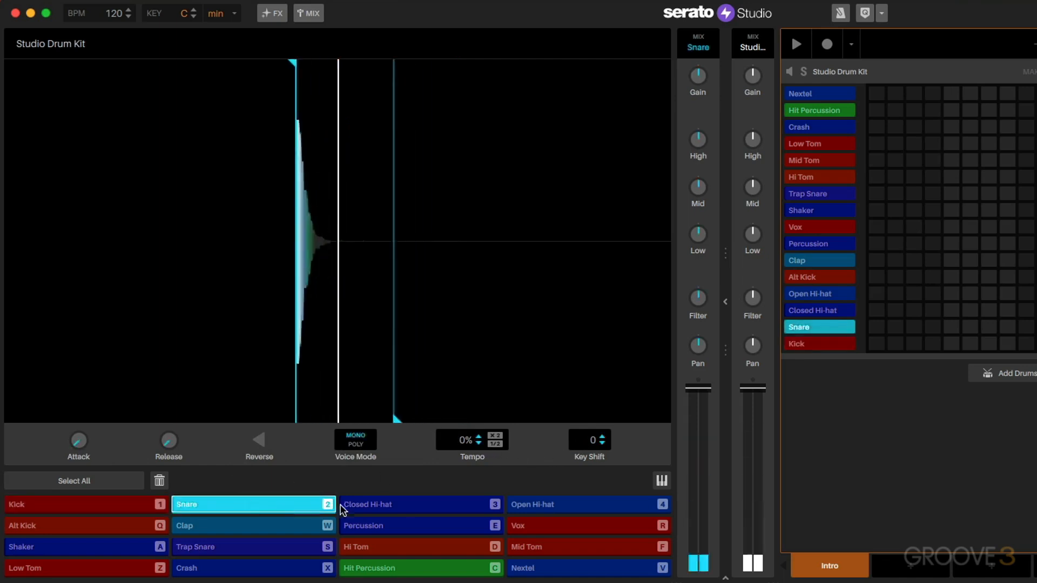
pyautogui.click(378, 505)
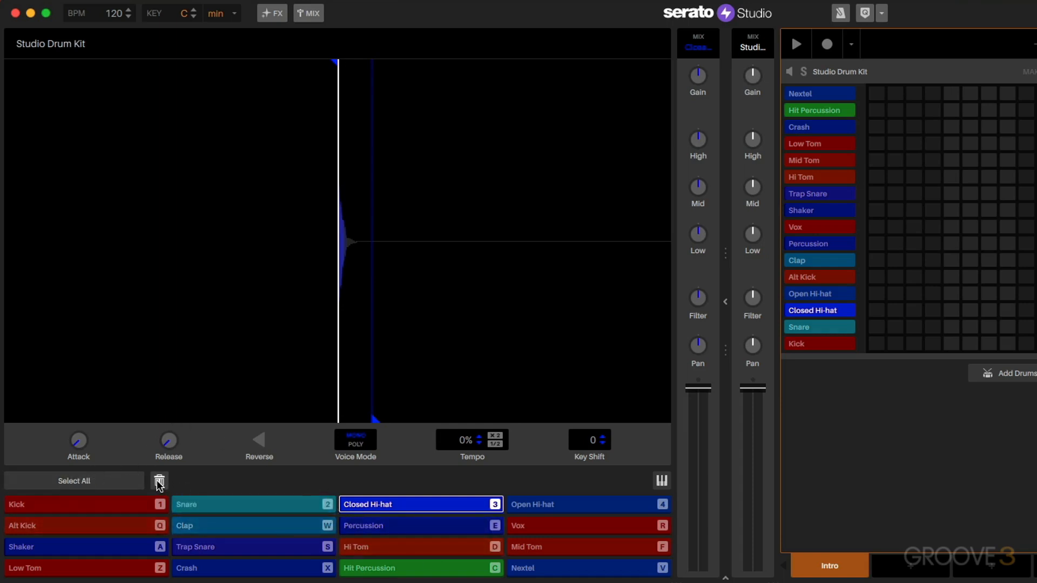
pyautogui.click(662, 481)
pyautogui.click(663, 482)
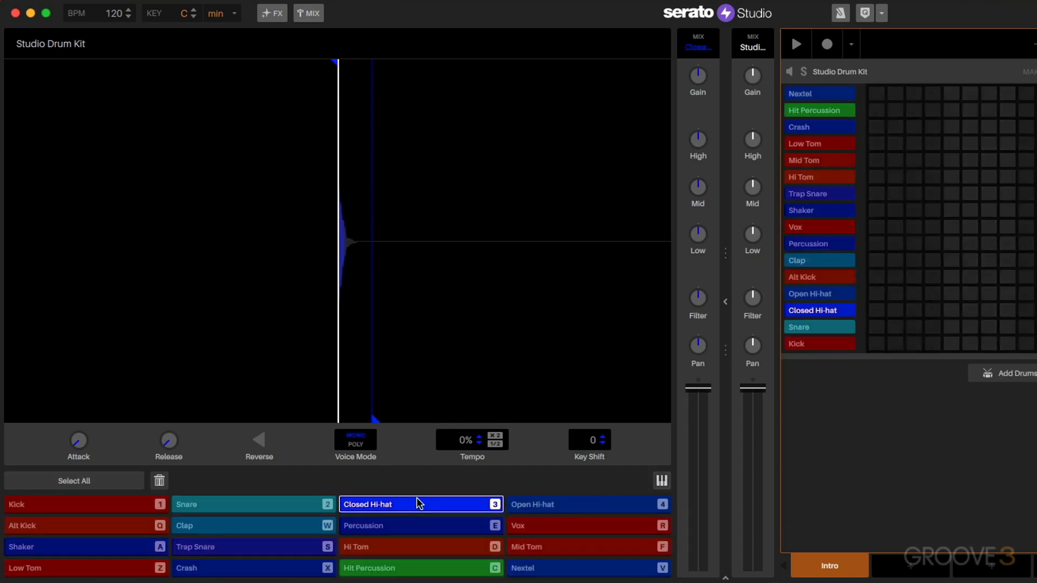
pyautogui.click(662, 481)
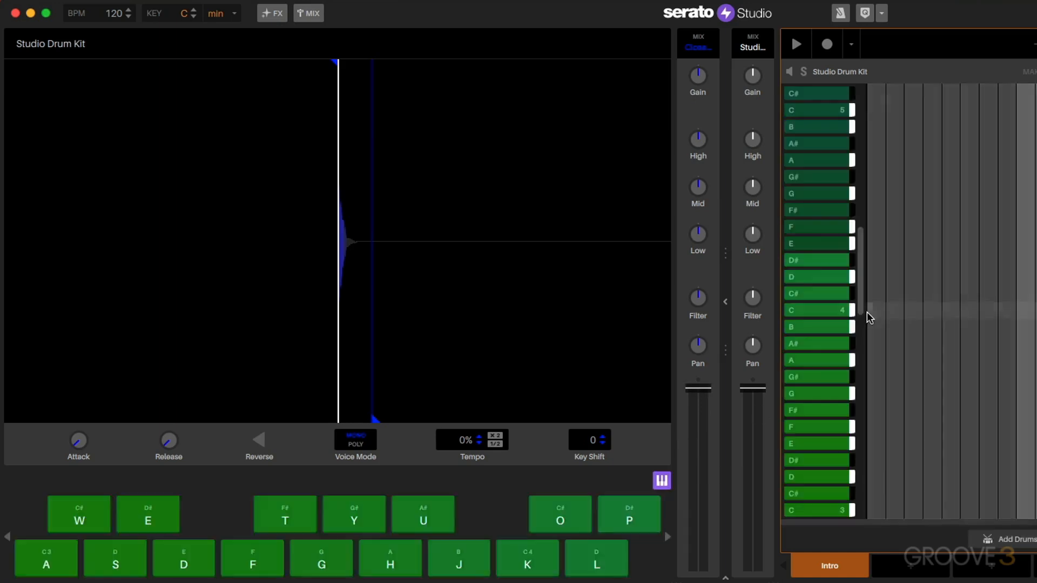